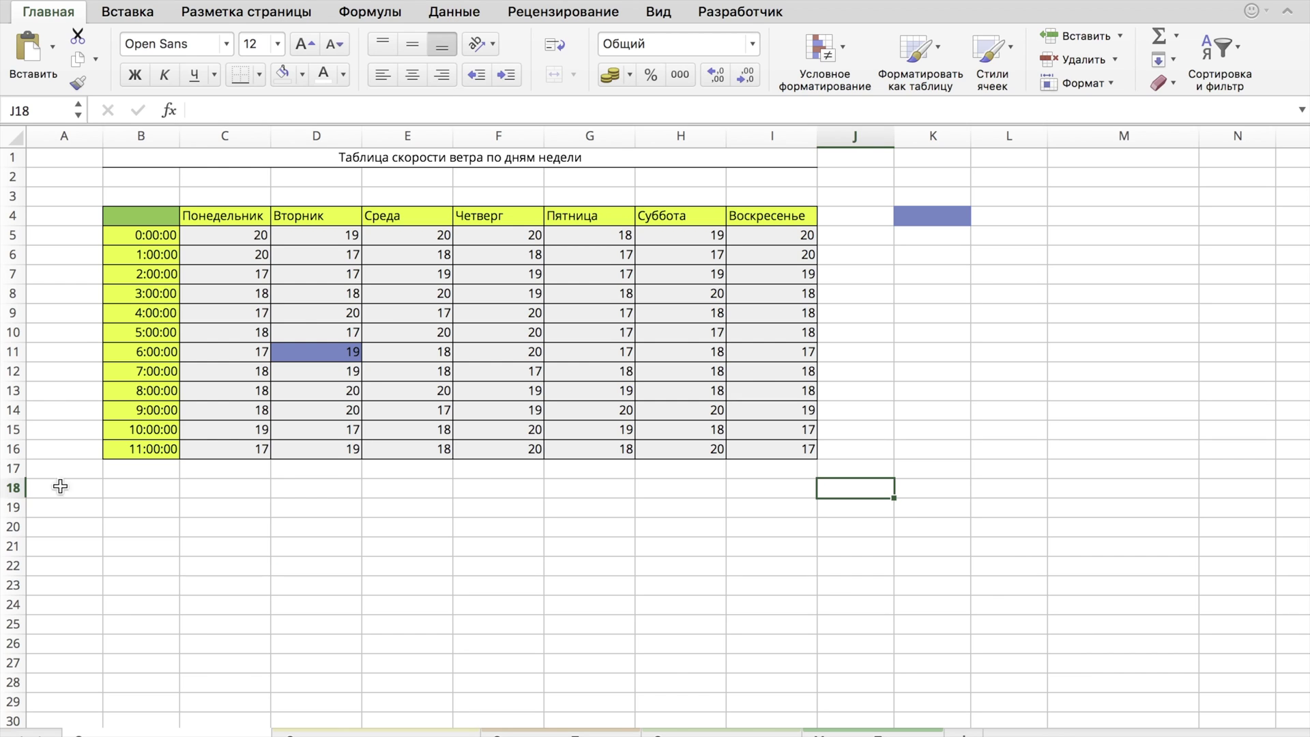
Start an =СМЕЩ( formula in cell K4 using the function autocomplete.
left_click(927, 217)
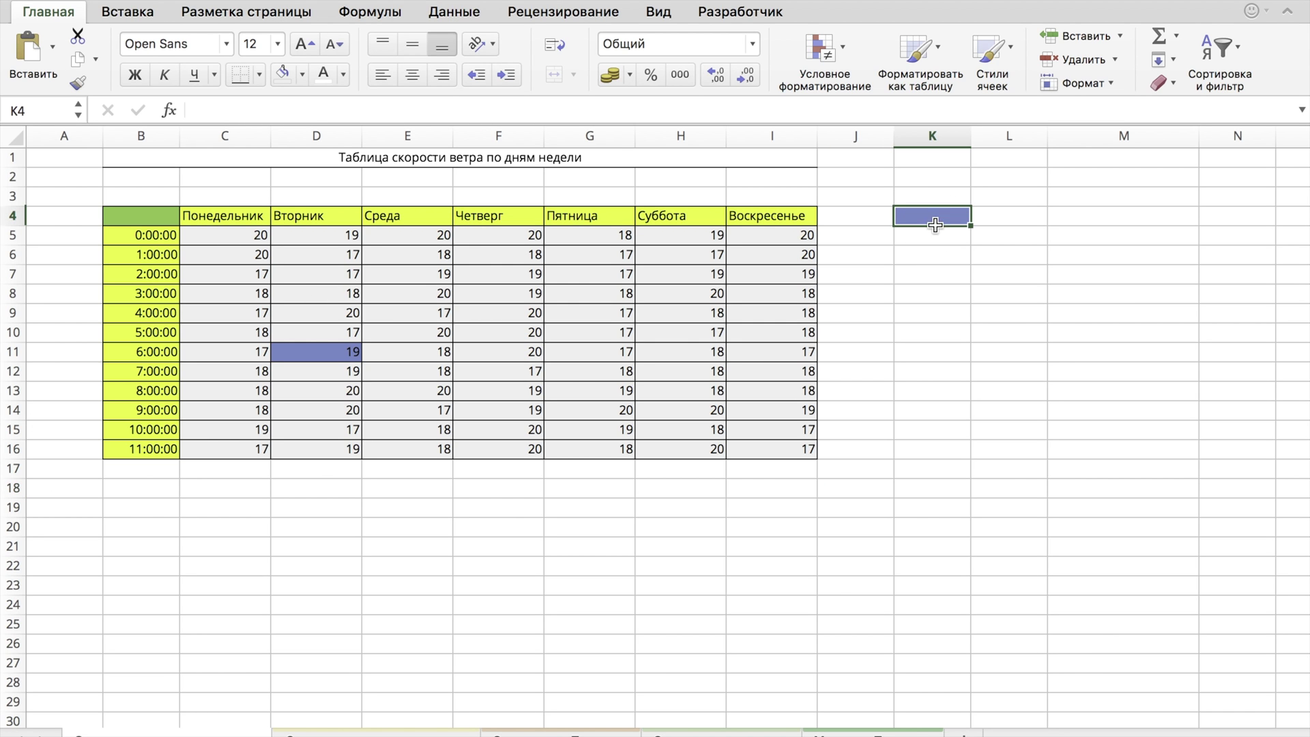
left_click(749, 109)
type("=с")
key("Tab")
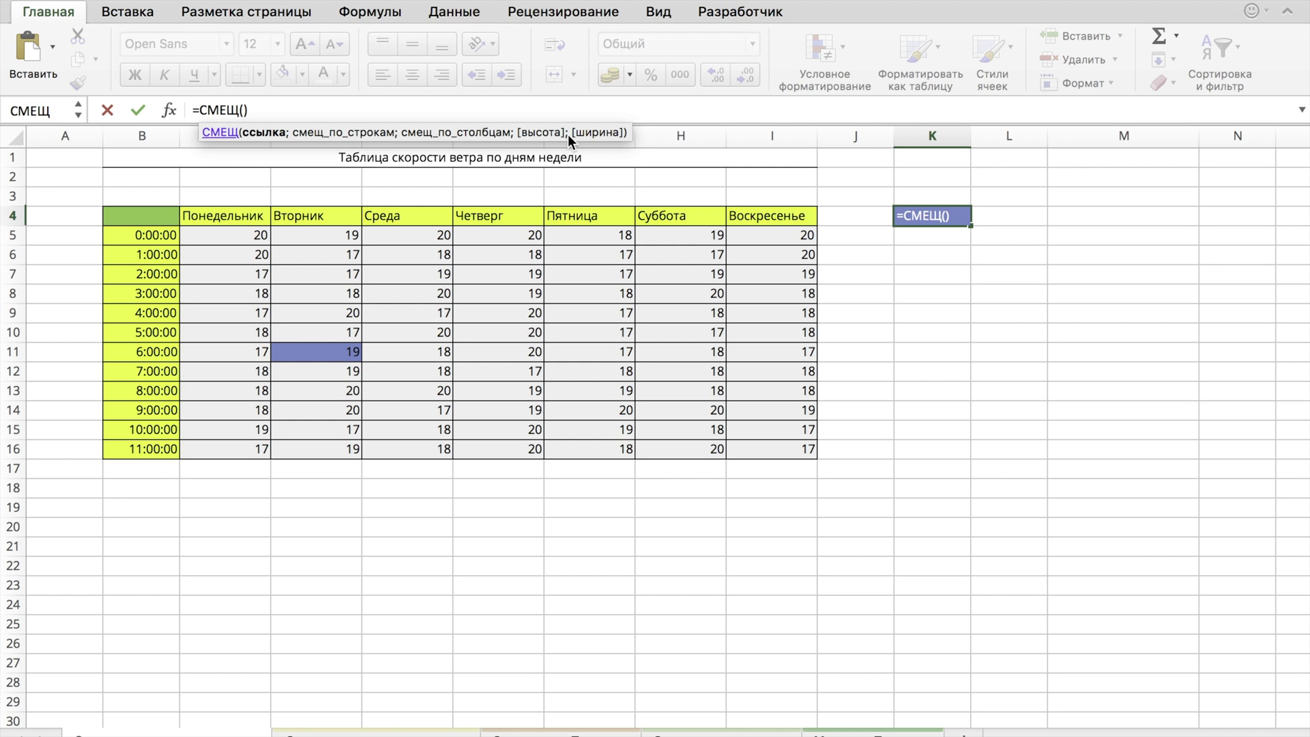
Finish K4 as =СМЕЩ(B4;7;2) so it returns 19, then begin a formula on the next sheet.
left_click(164, 218)
type(";")
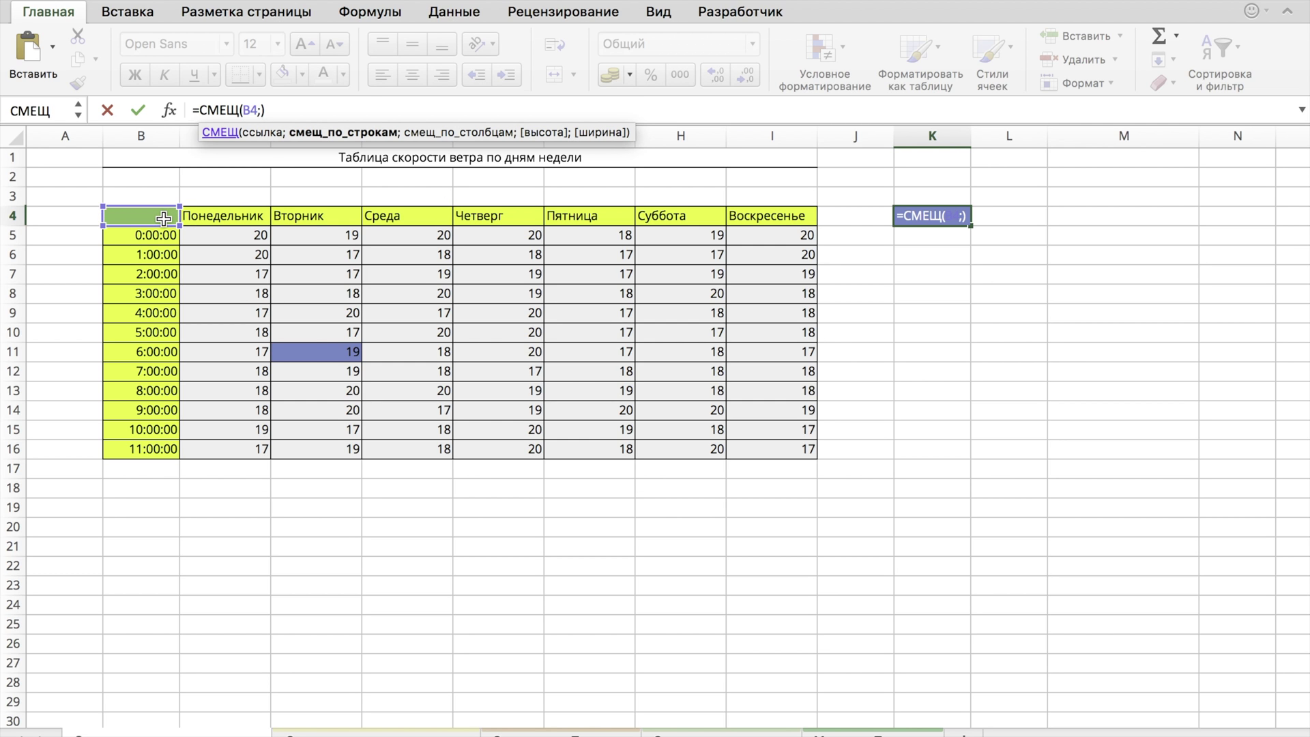
type("7;")
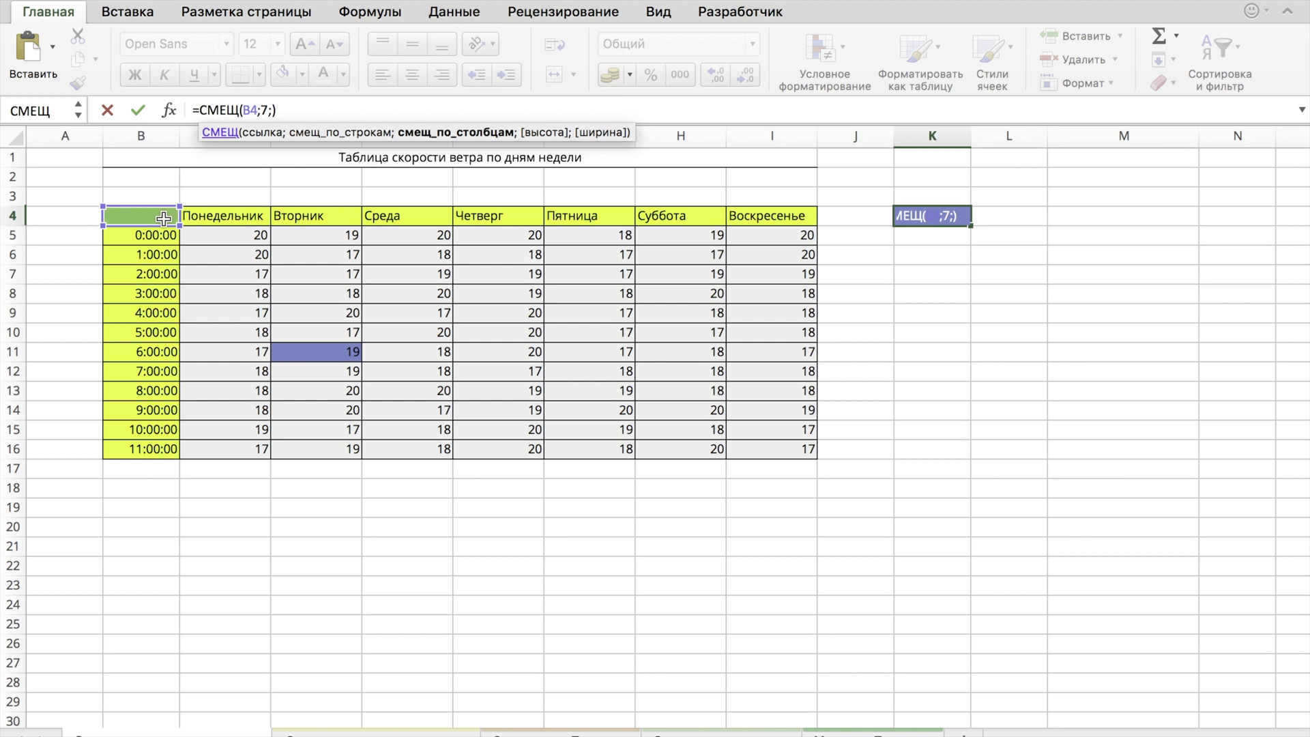
type("2")
key("Return")
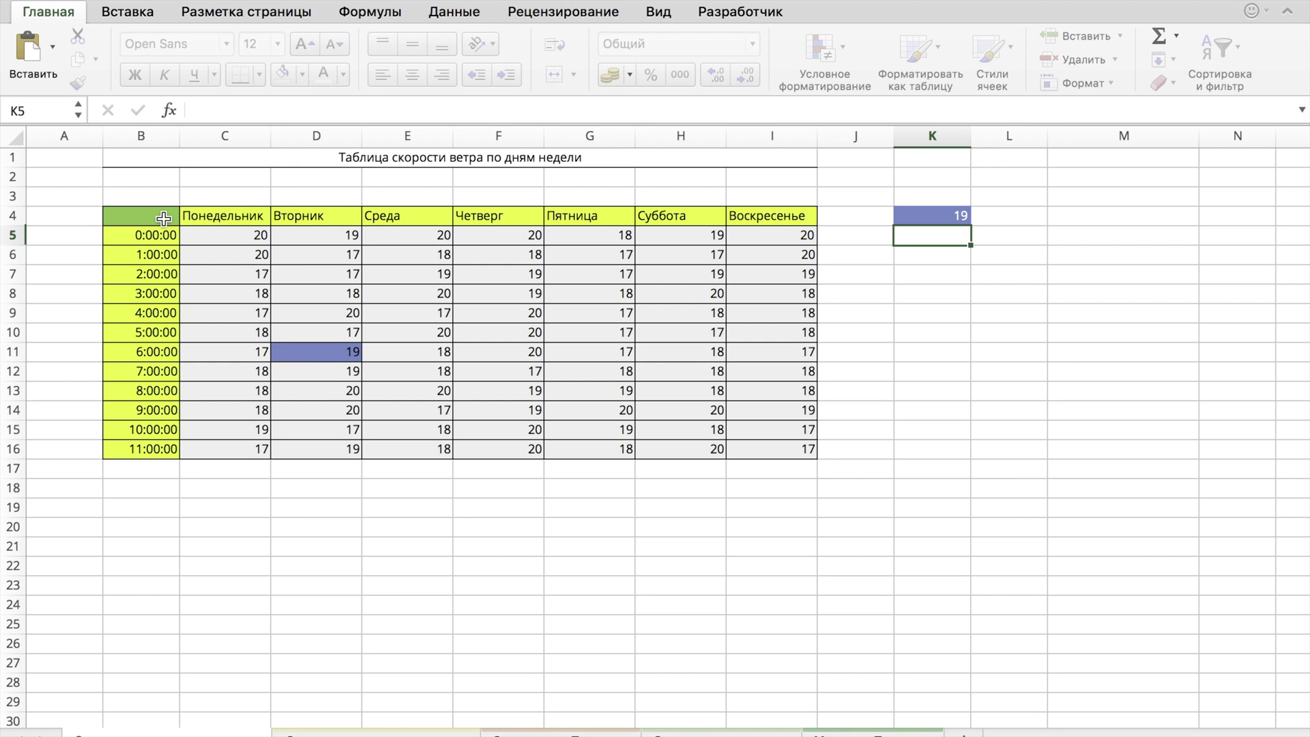
left_click(914, 217)
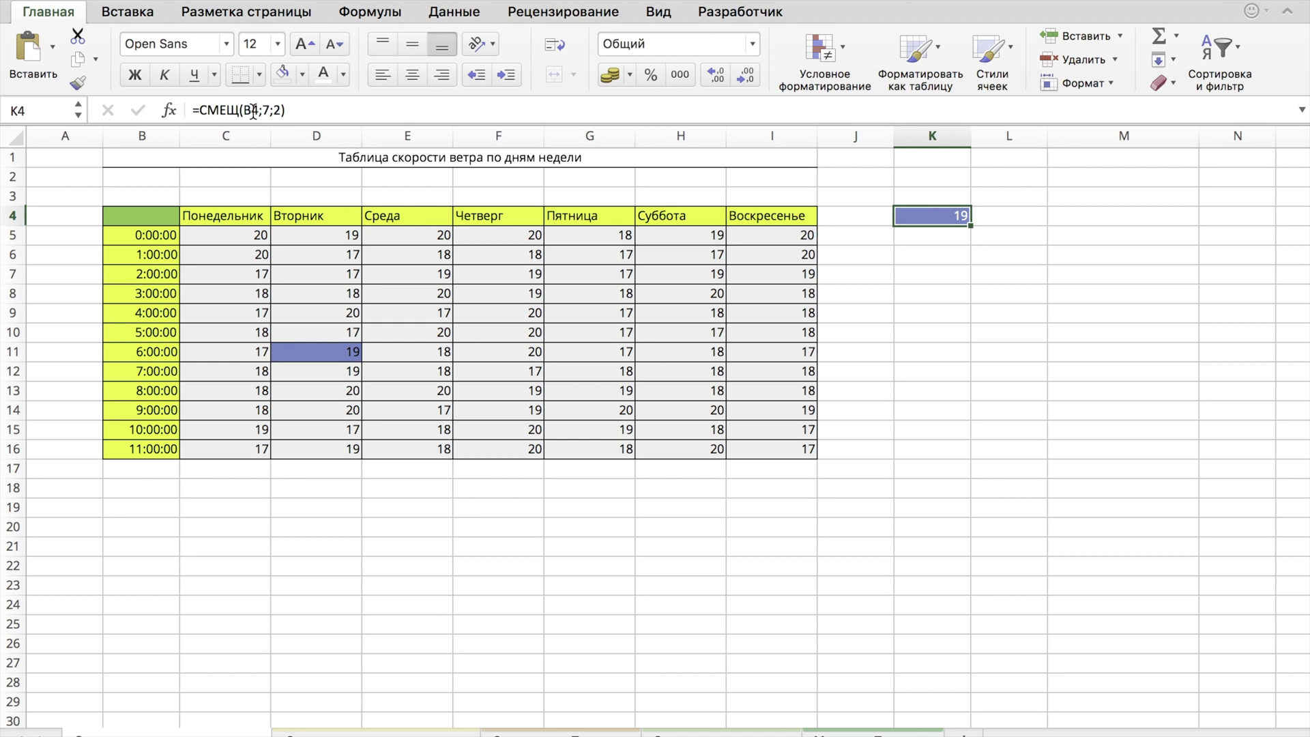
type("=")
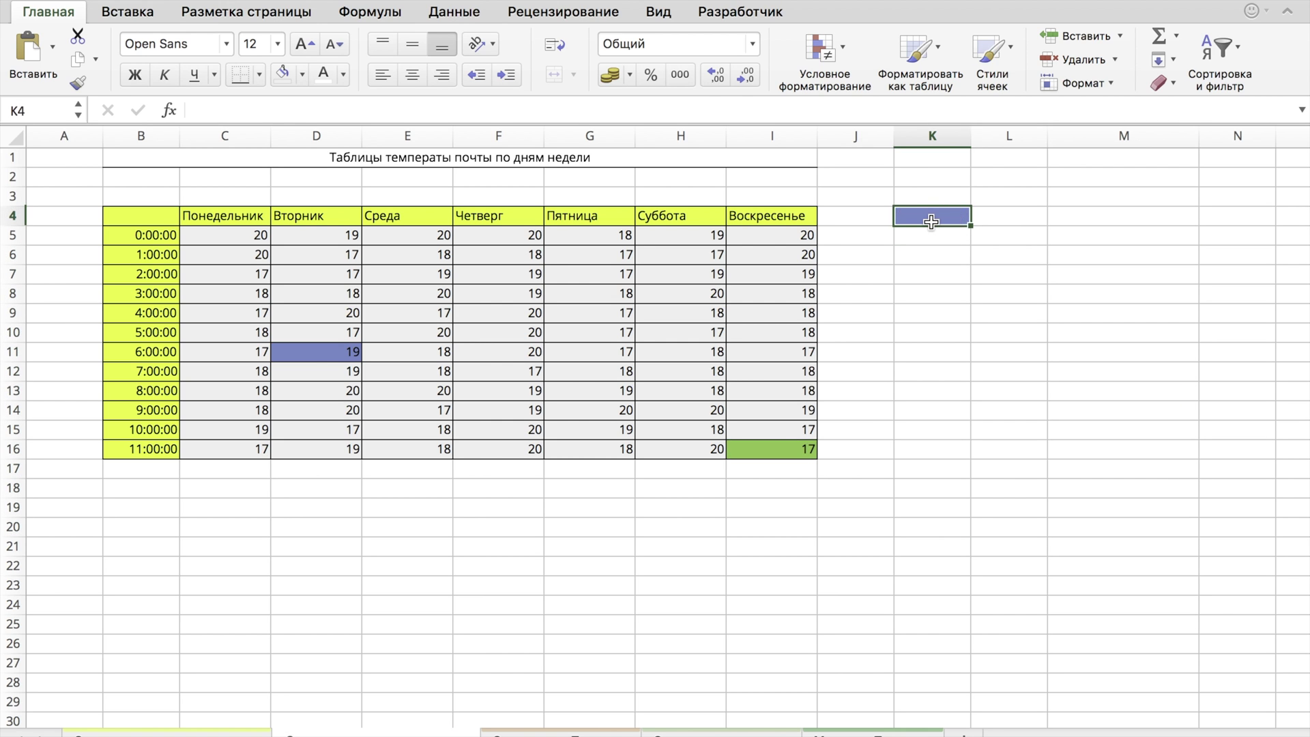
type("С")
Complete the temperature sheet's K4 as =СМЕЩ(I16;-5;-5), returning 19.
key("Tab")
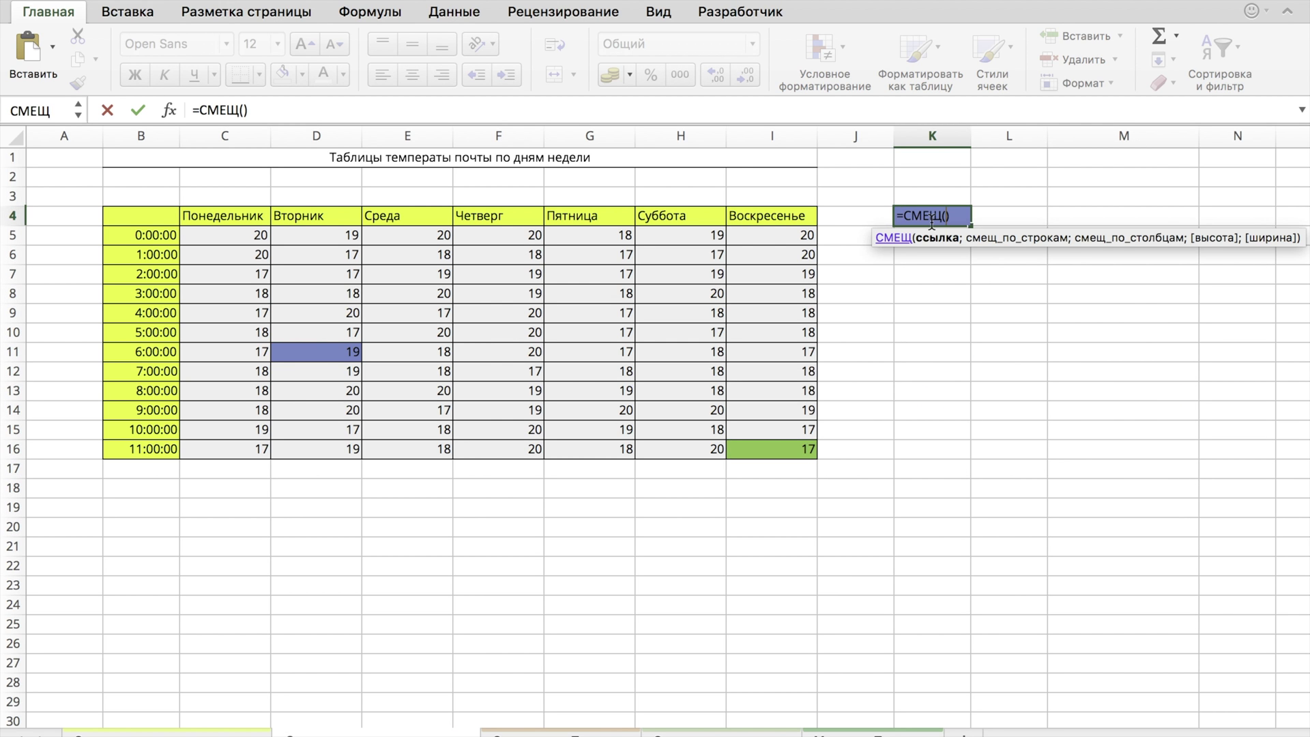
left_click(785, 451)
type(";")
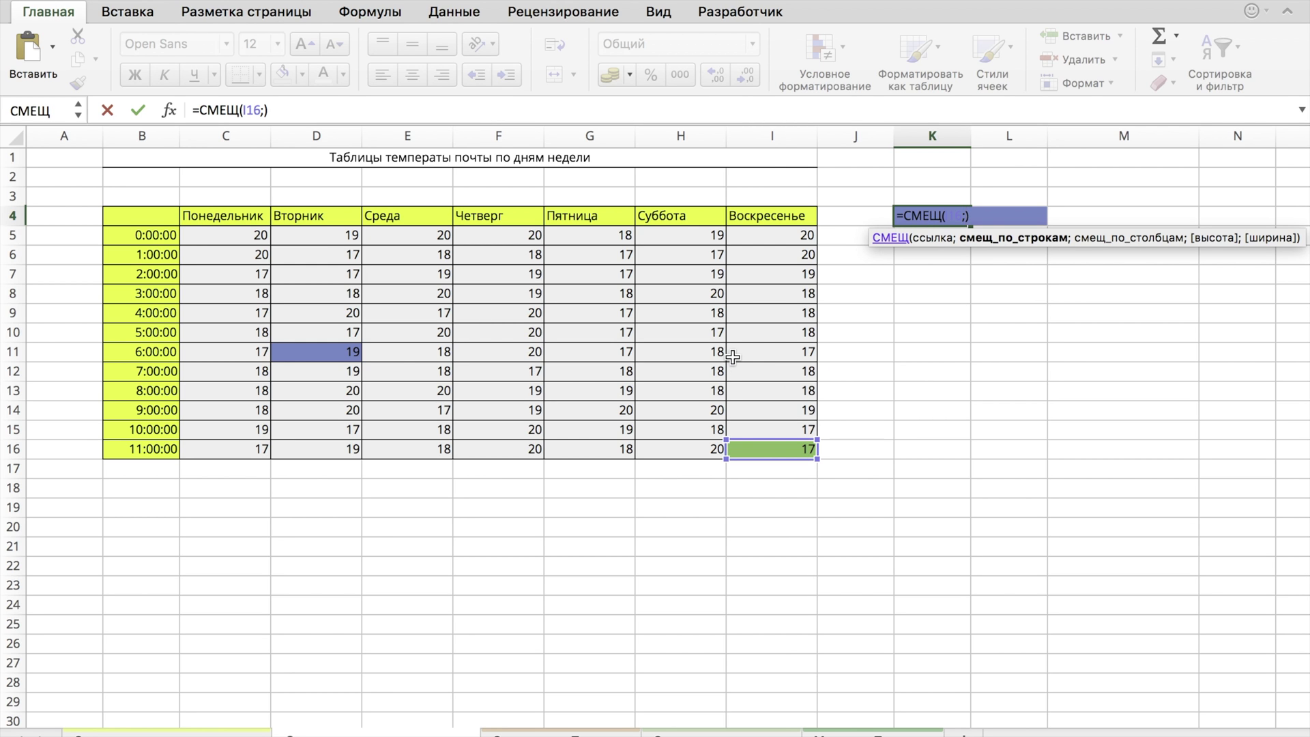
type("-5")
type(";")
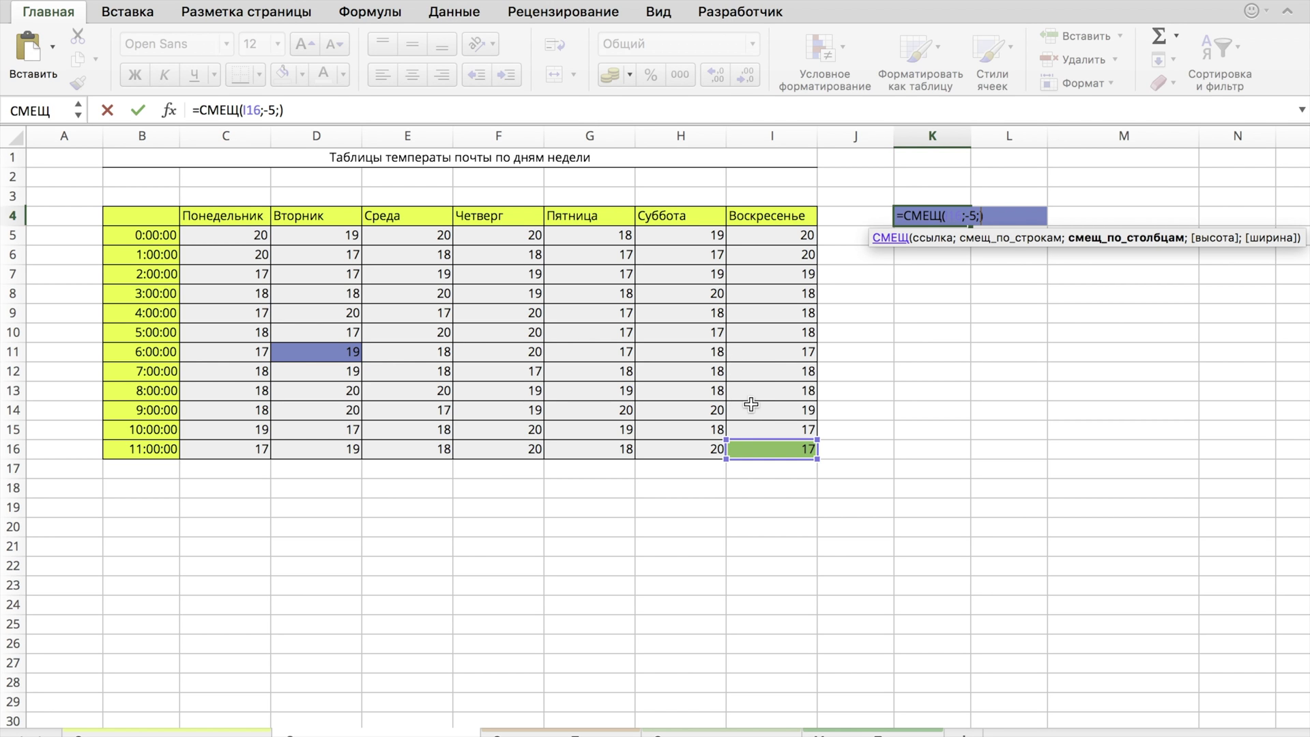
type("-5")
key("Return")
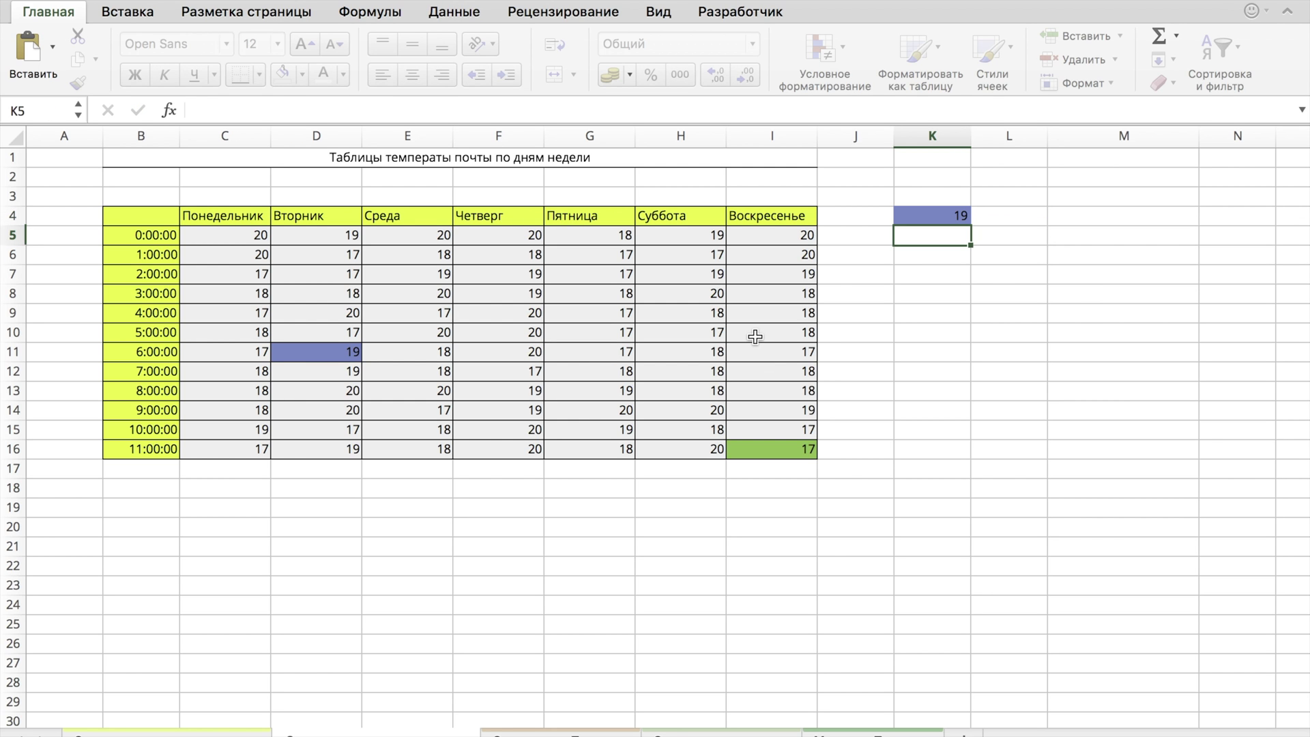
left_click(935, 215)
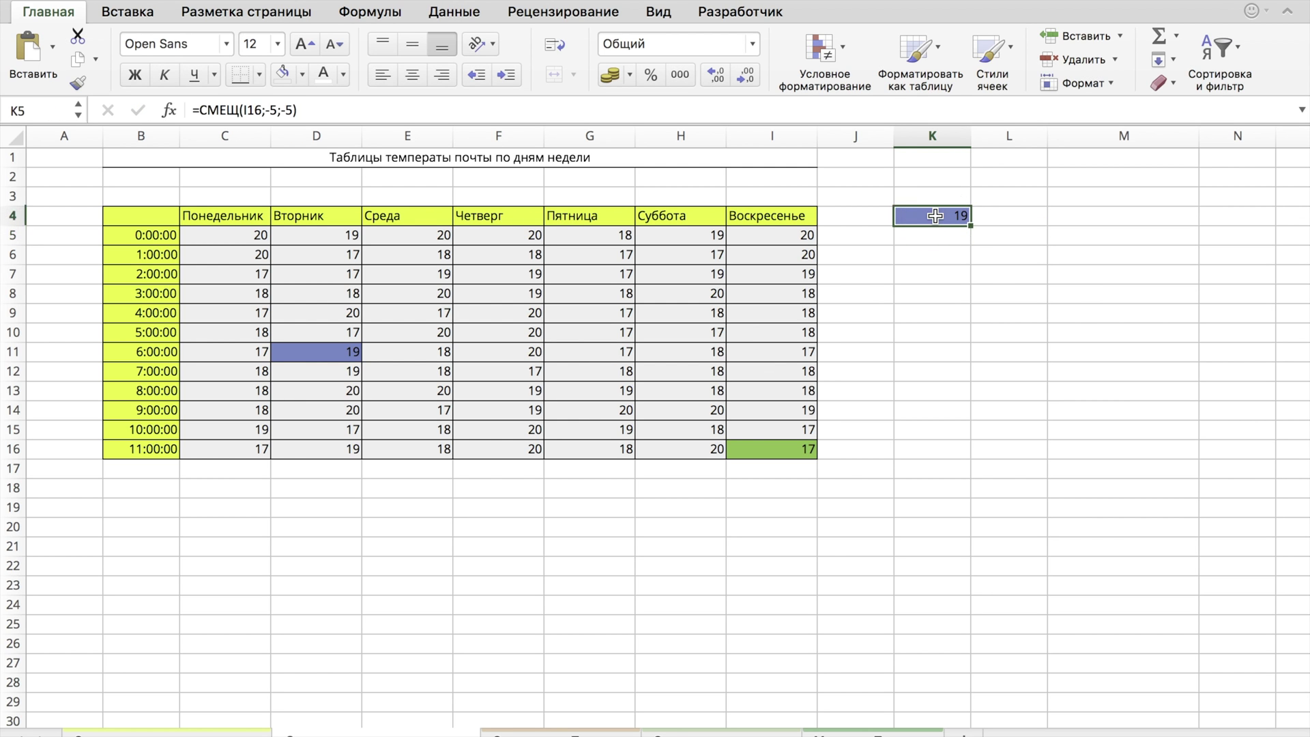
left_click(580, 733)
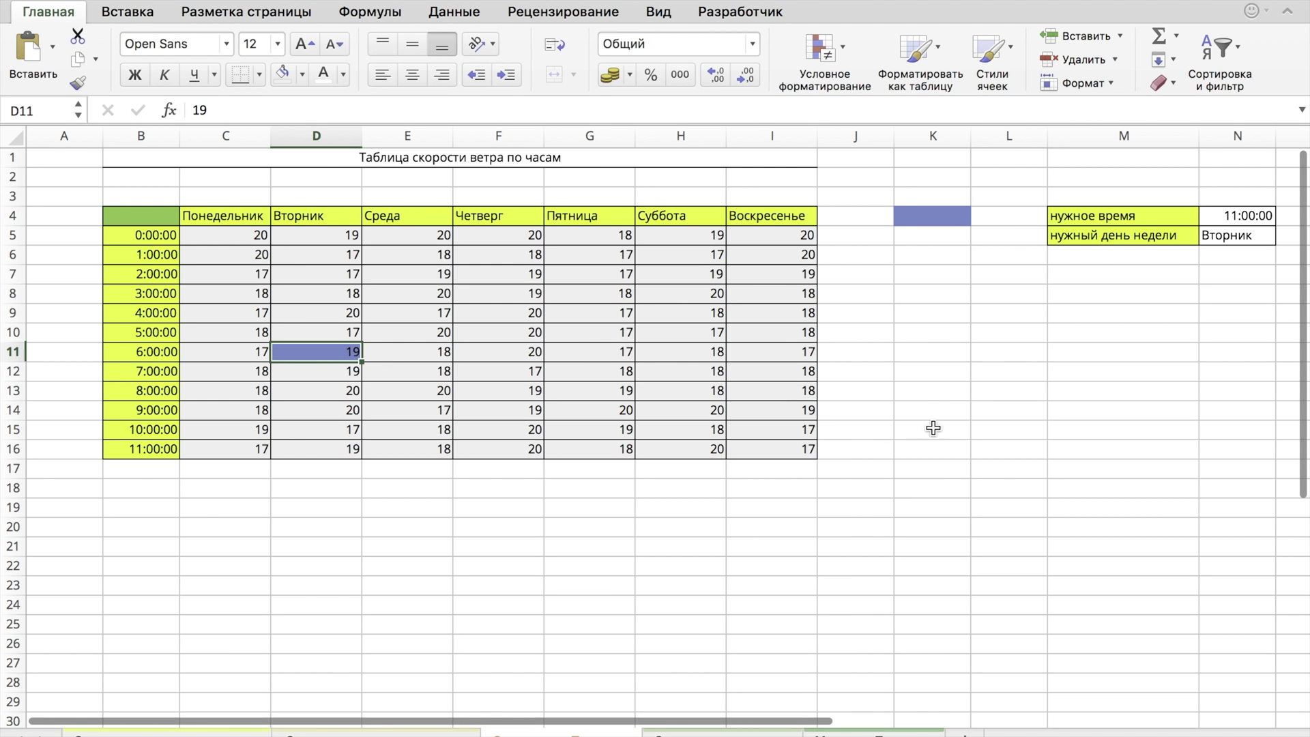
Set the wanted time in N4 to 5:00:00 and the weekday in N5 to Пятница.
left_click(1243, 214)
left_click(1283, 216)
left_click(1248, 358)
left_click(1255, 232)
left_click(1283, 235)
left_click(1240, 329)
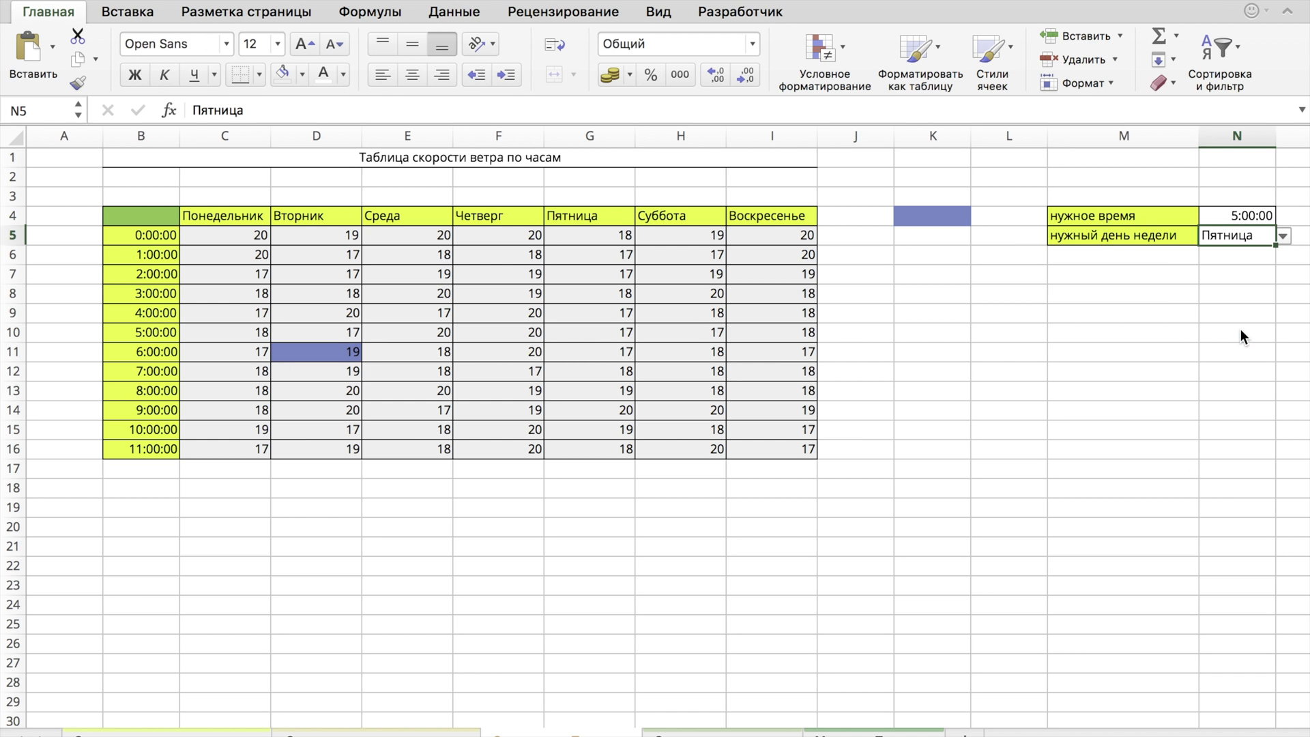
Begin an =СМЕЩ( formula in K4.
left_click(925, 219)
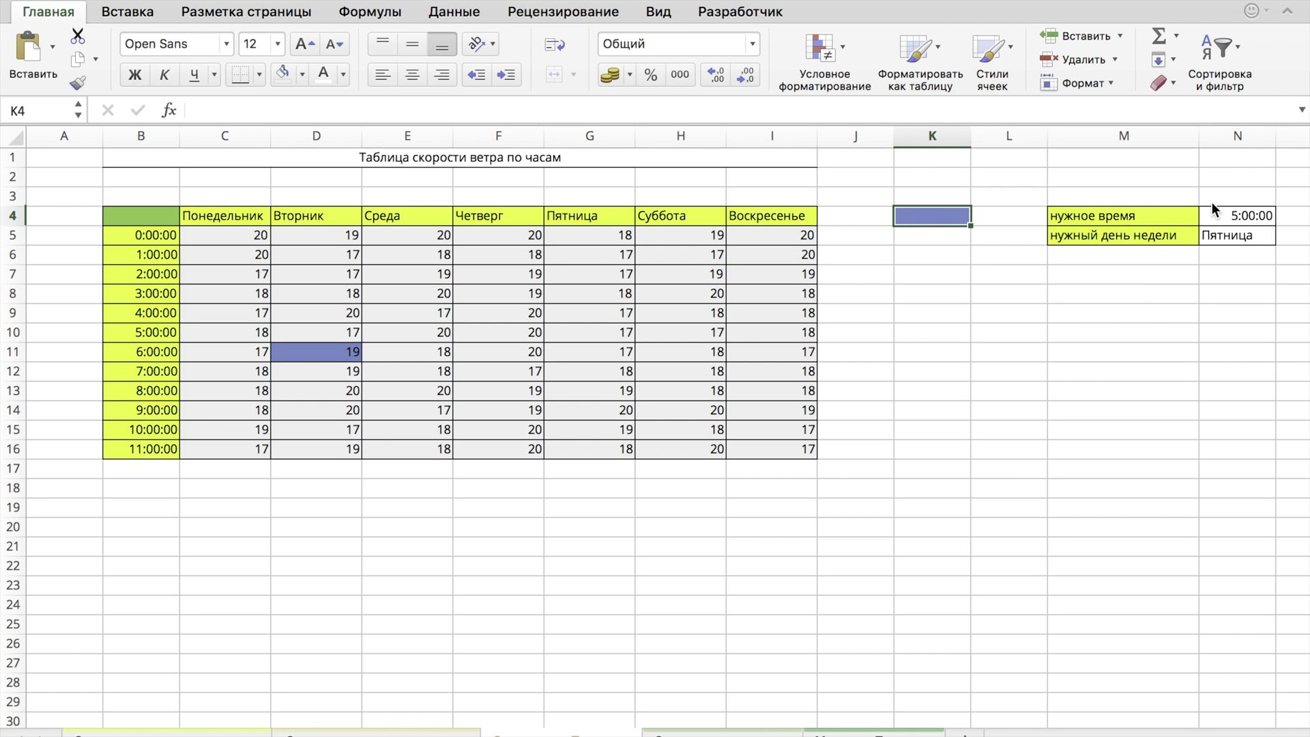
type("=с")
key("Tab")
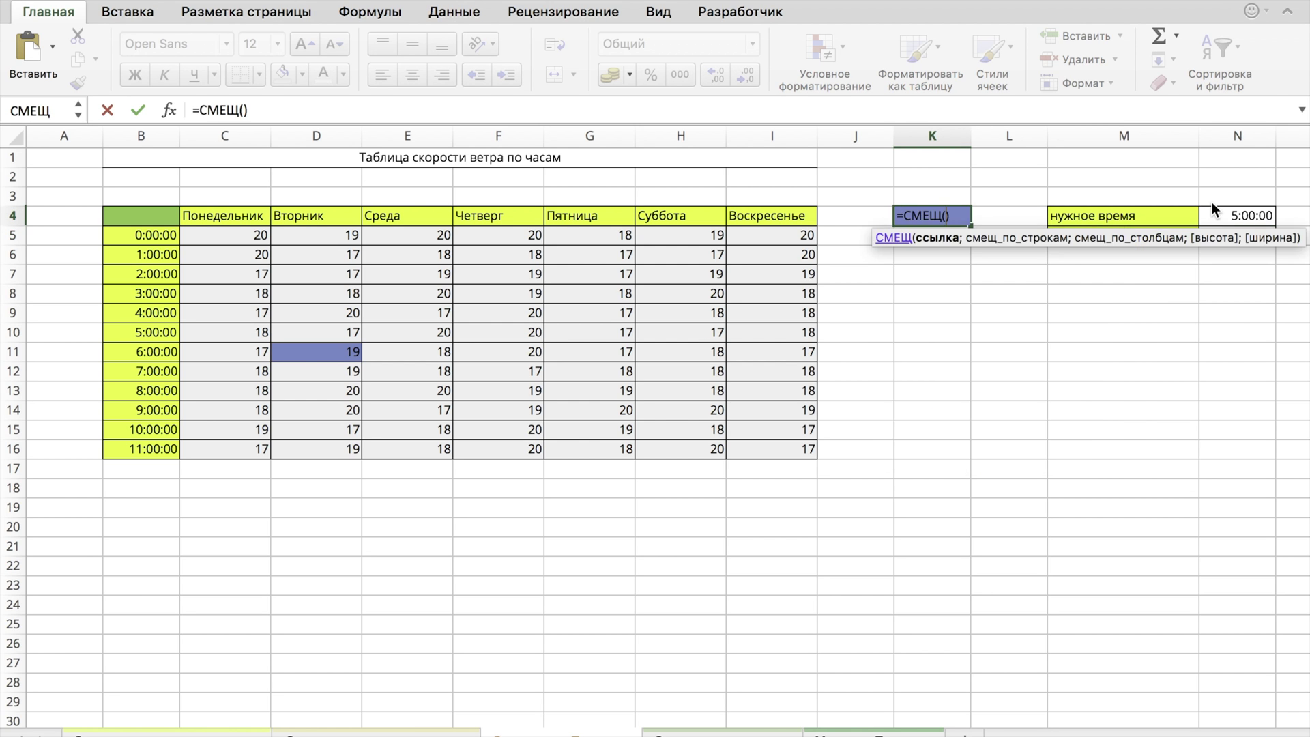
Give the СМЕЩ formula base B4 and row offset ПОИСКПОЗ(N4;B5:B16).
left_click(141, 217)
type(";")
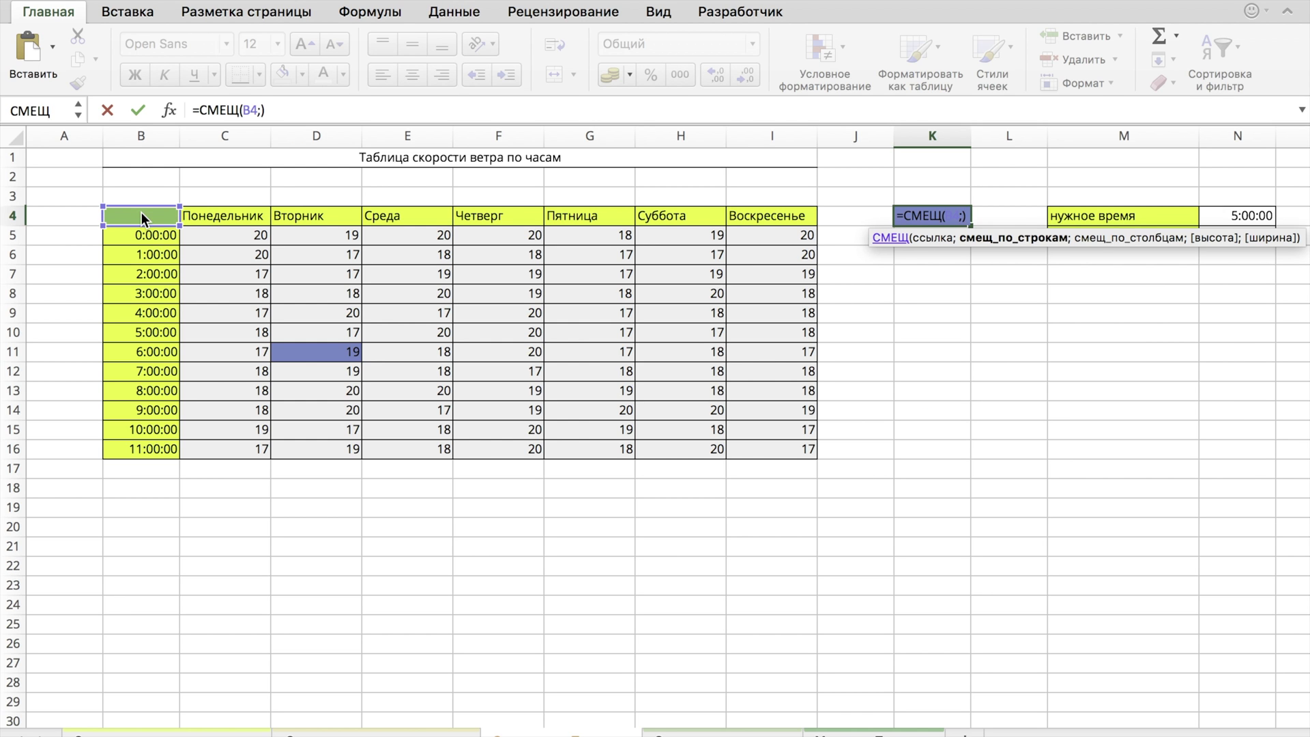
type("пои")
key("Tab")
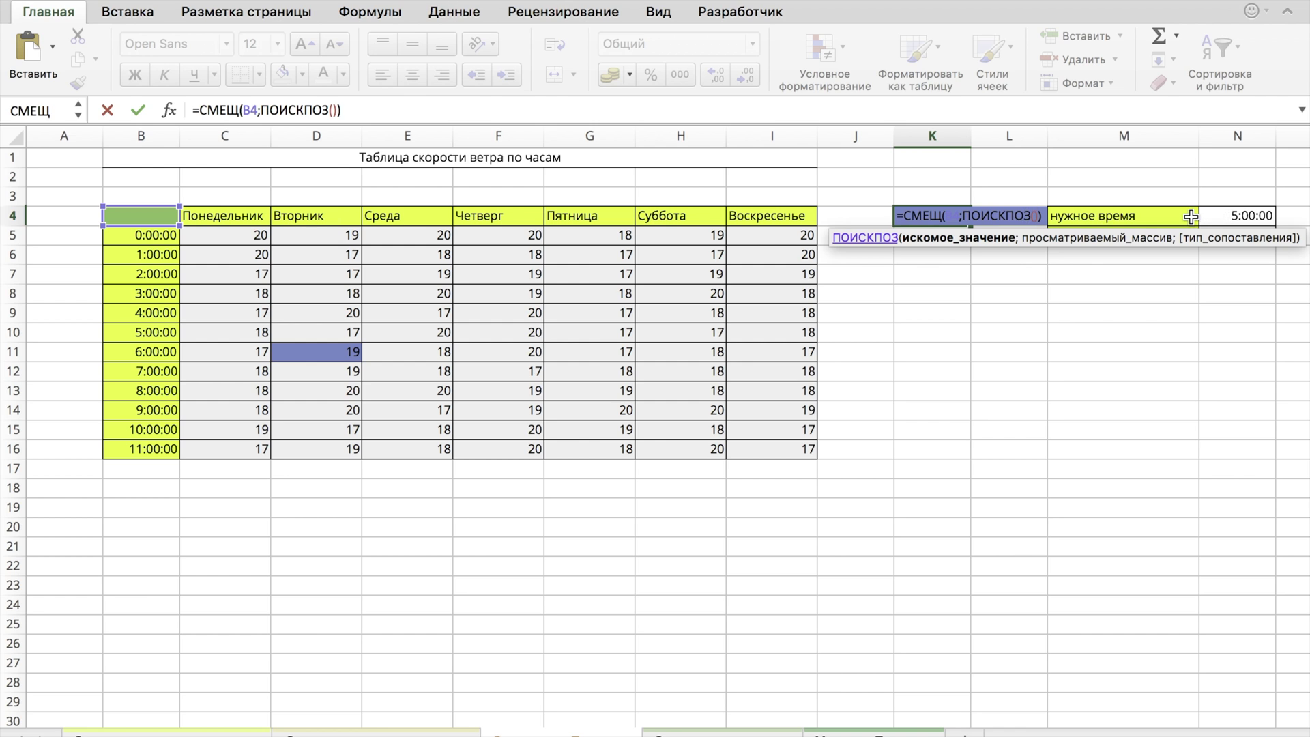
left_click(1238, 215)
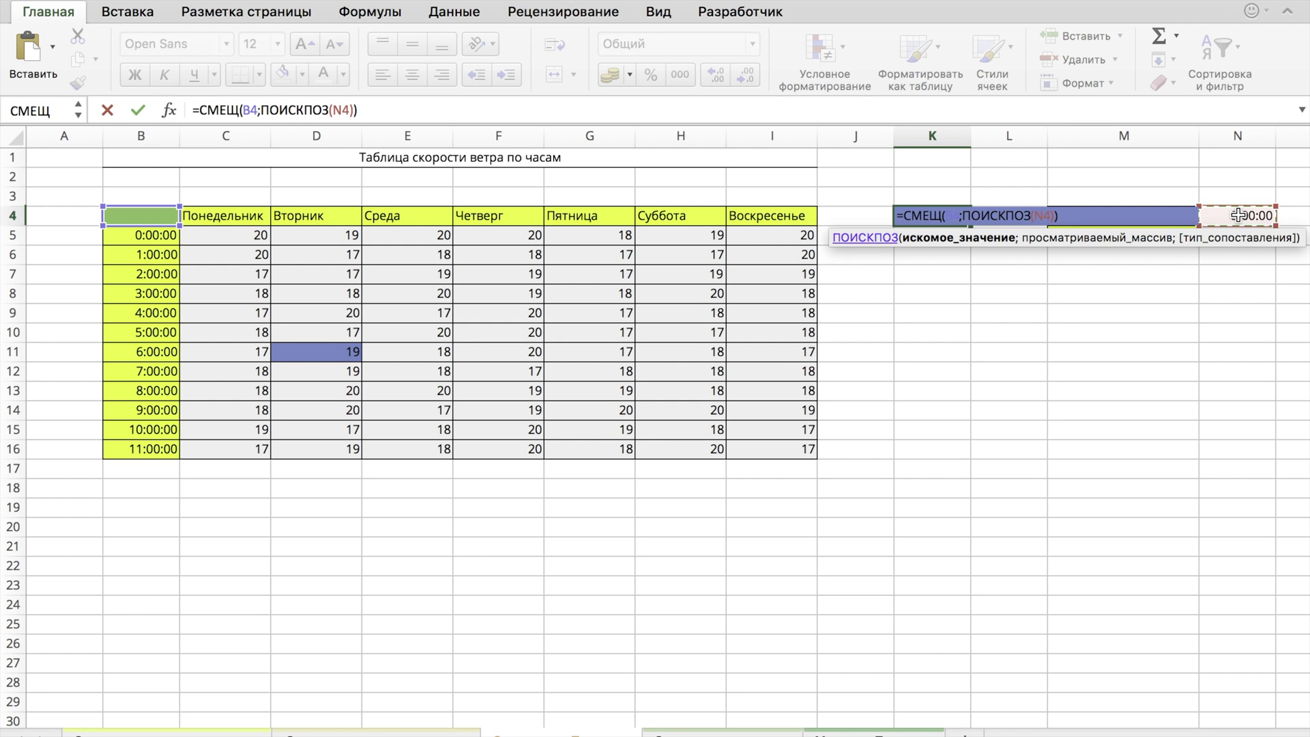
type(";")
left_click_drag(150, 236, 162, 451)
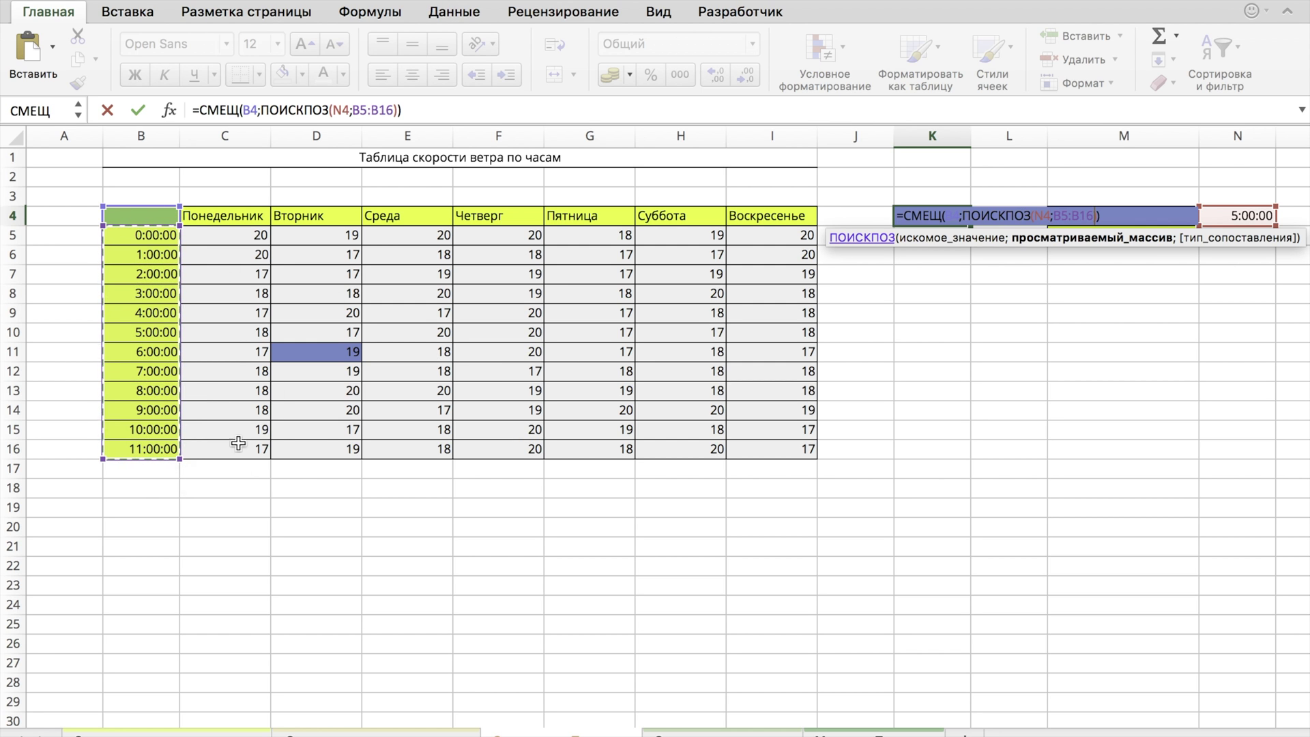
Add the column offset ПОИСКПОЗ(N5;C4:I4) and confirm, so K4 returns 17.
left_click(396, 109)
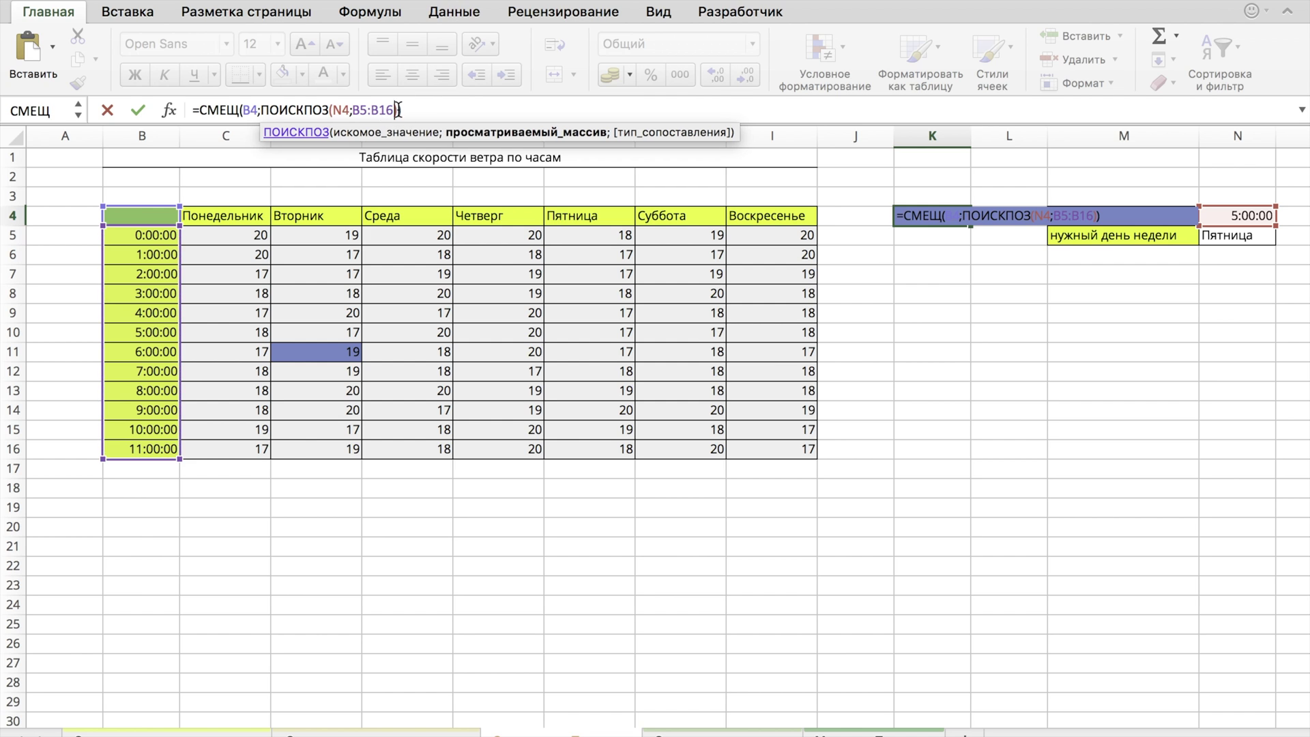
type(")")
left_click(408, 109)
type(";")
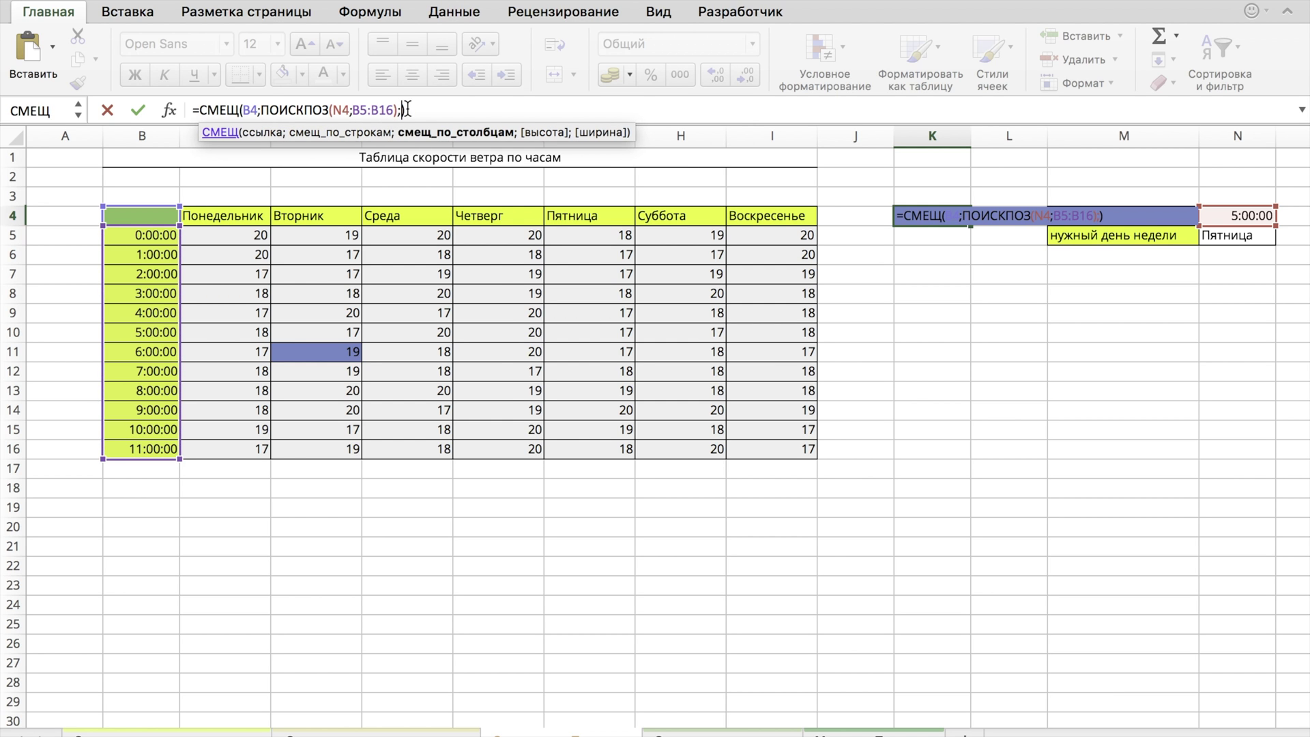
type("пои")
key("Tab")
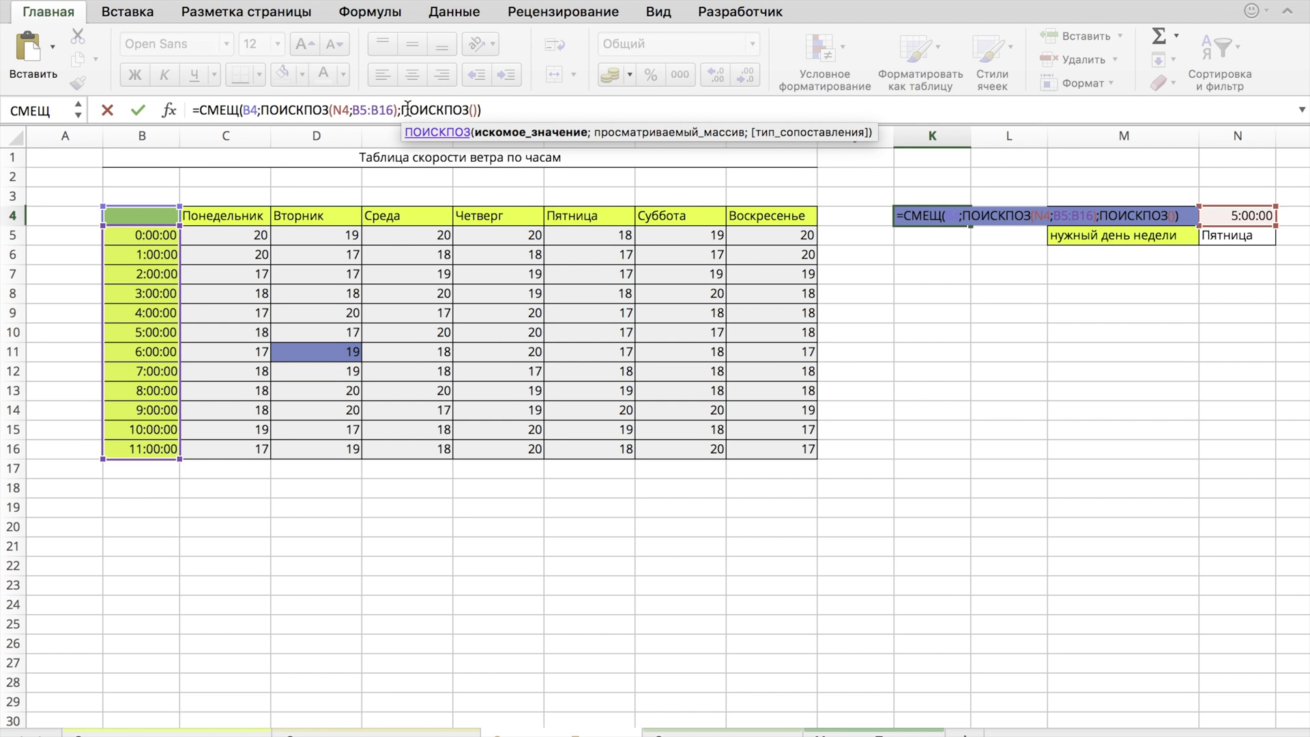
left_click(1248, 240)
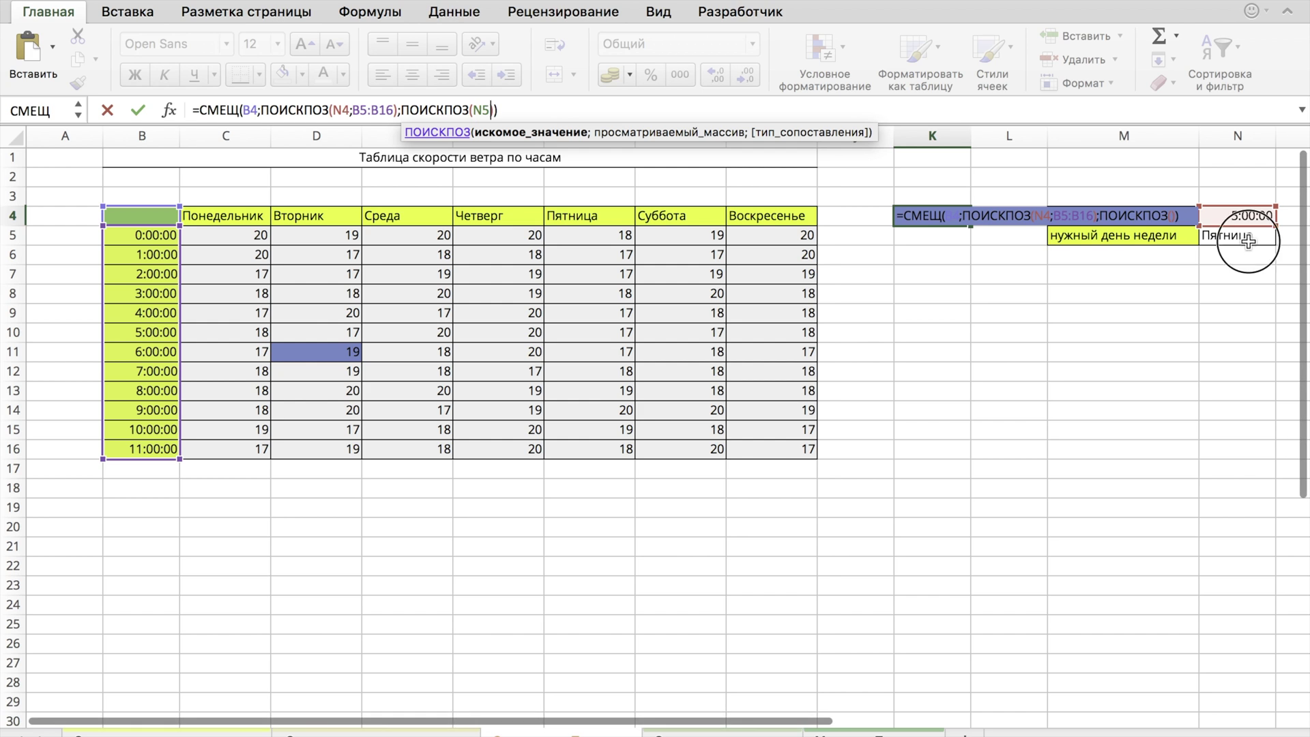
type(";")
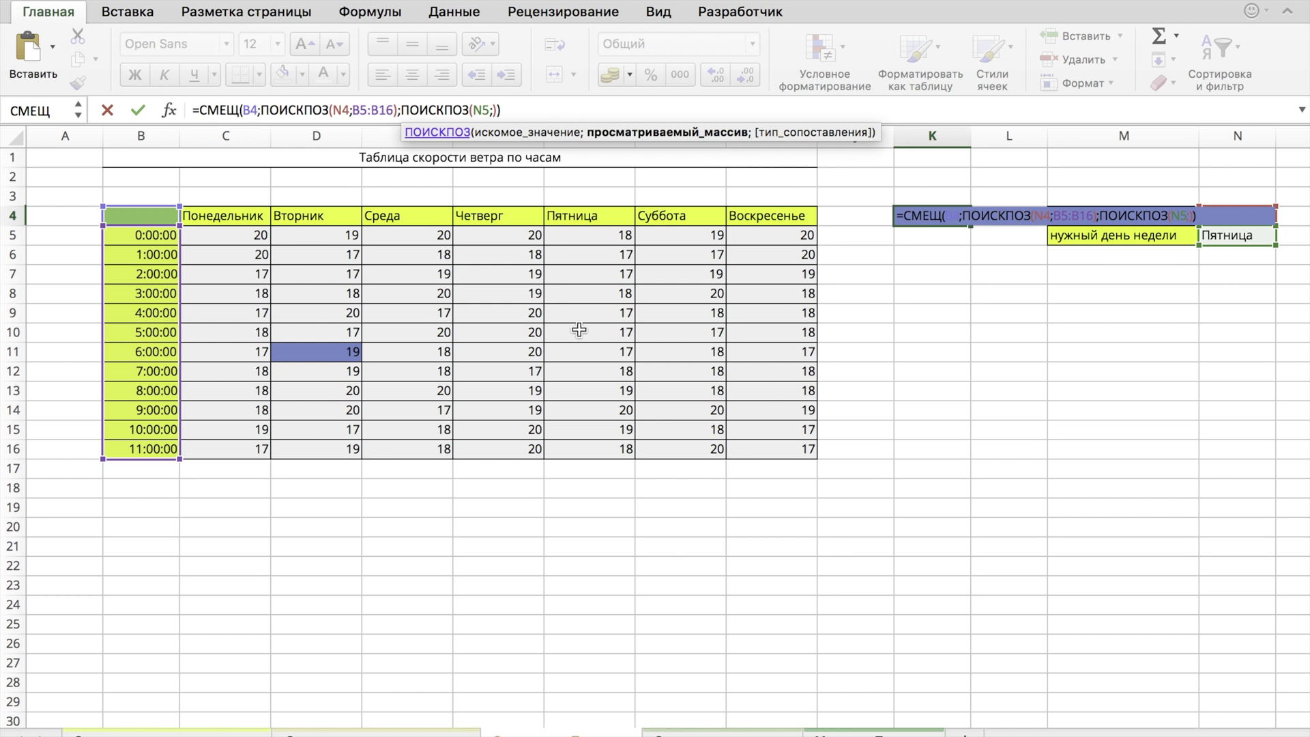
left_click_drag(255, 215, 744, 213)
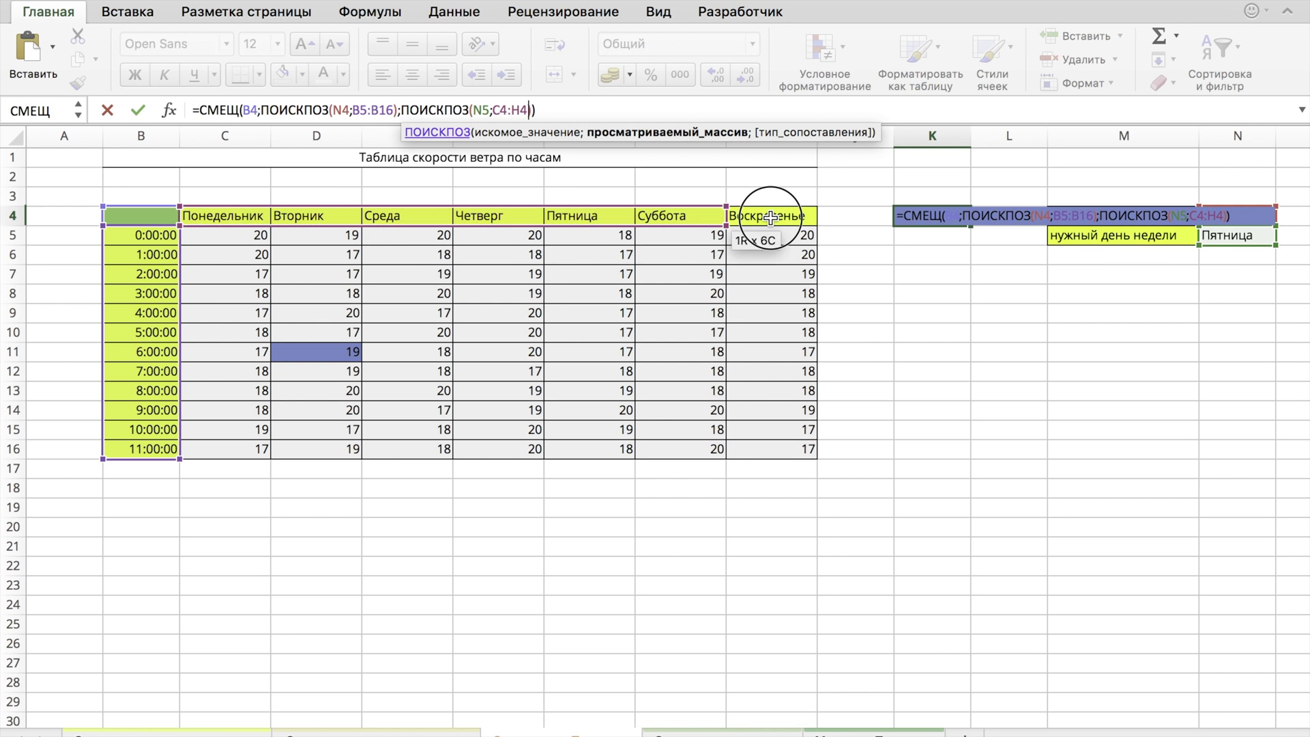
left_click(134, 107)
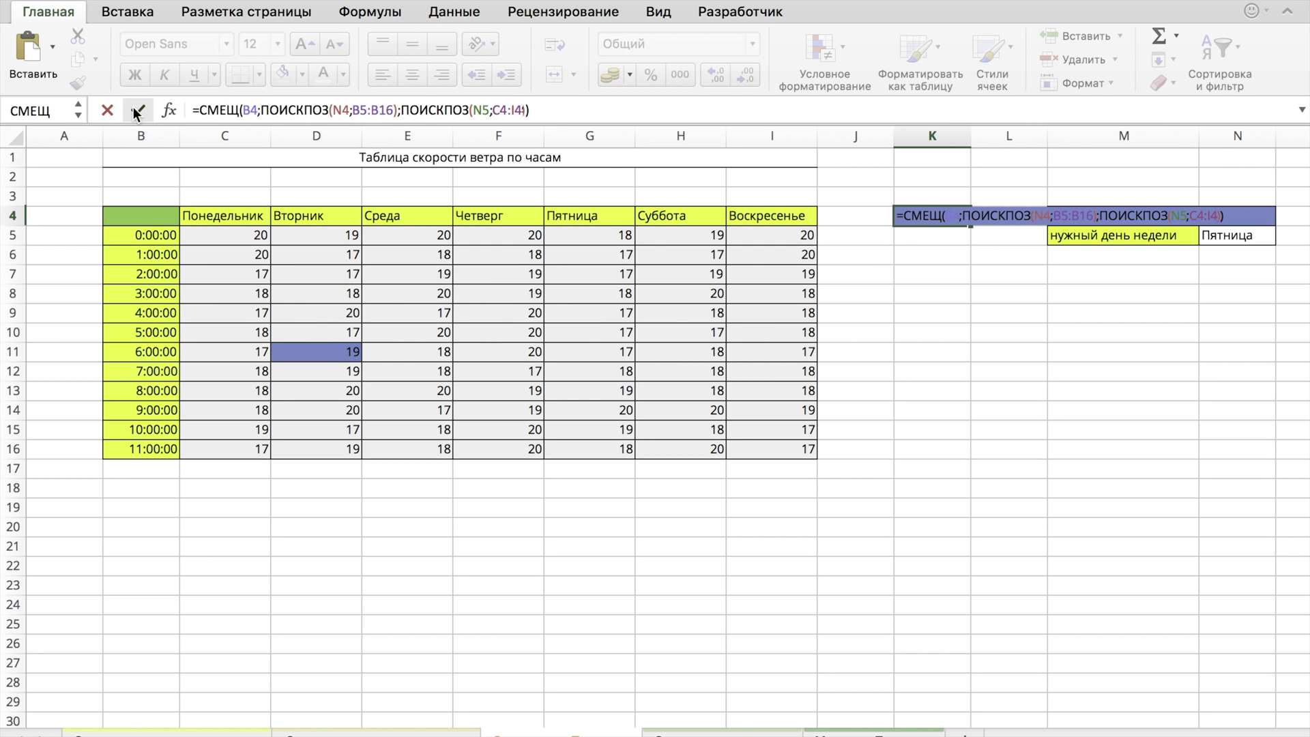
left_click(1224, 218)
Change the lookup inputs to Вторник and 11:00:00 and check that K4 shows 19.
left_click(1231, 236)
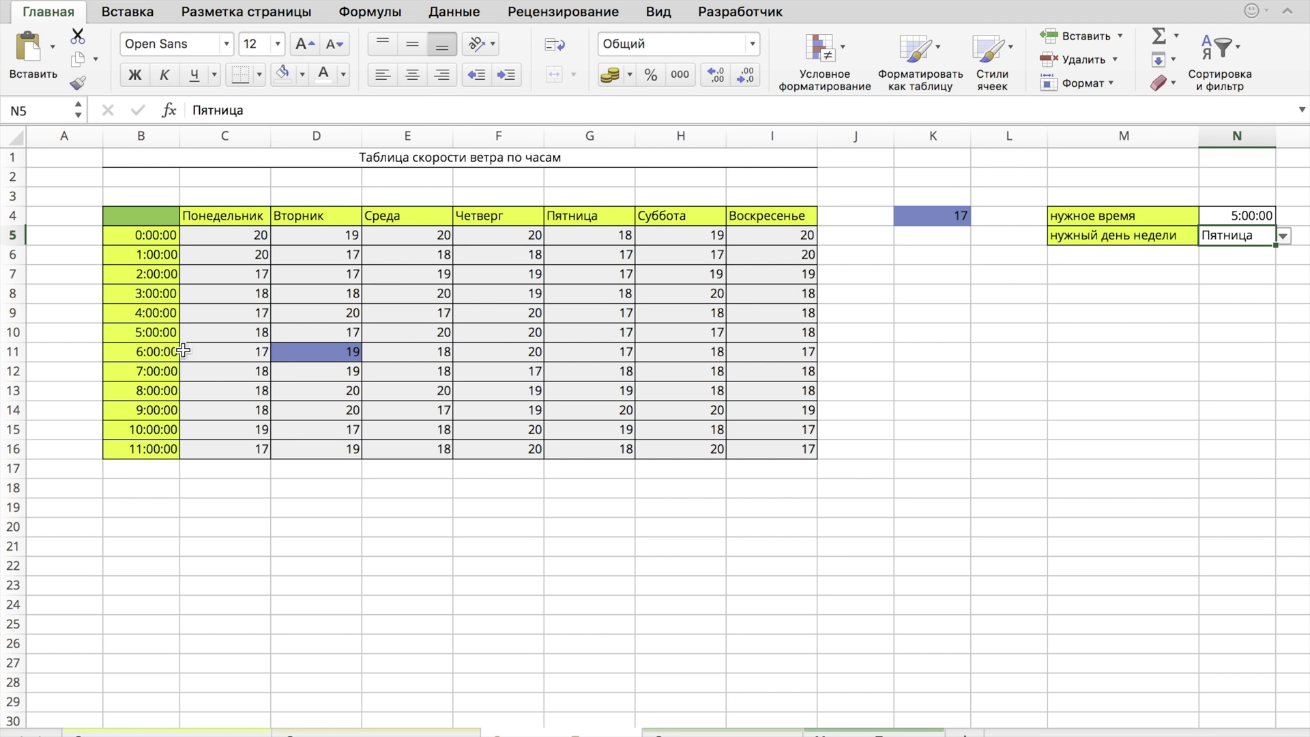
left_click(1283, 237)
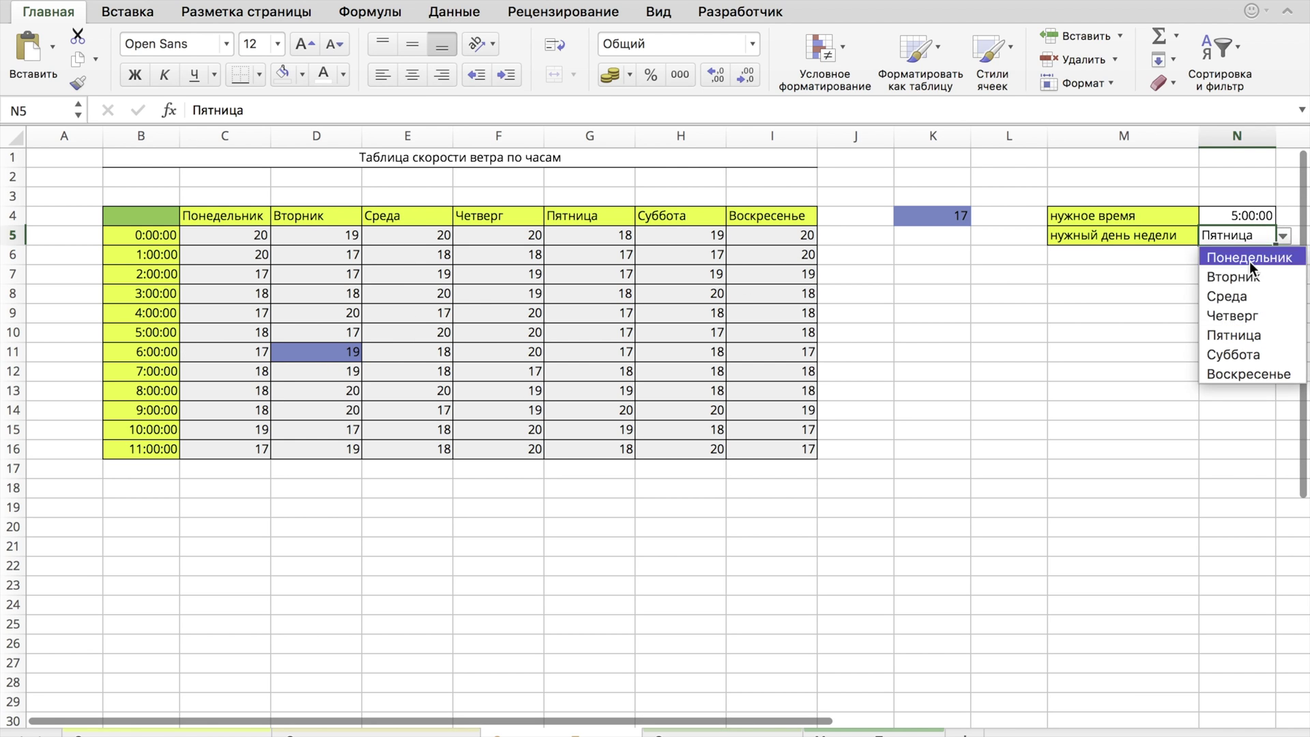
left_click(1231, 281)
left_click(1263, 215)
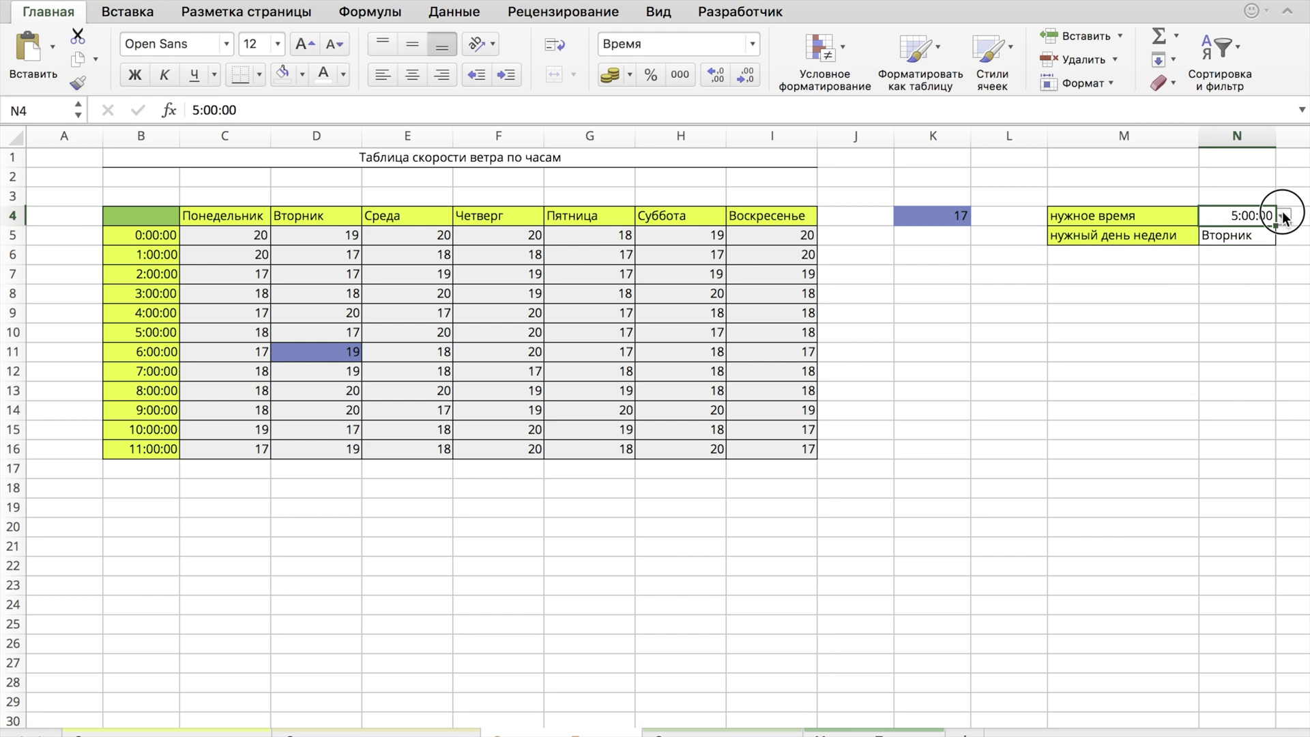
left_click(1283, 217)
left_click(1232, 450)
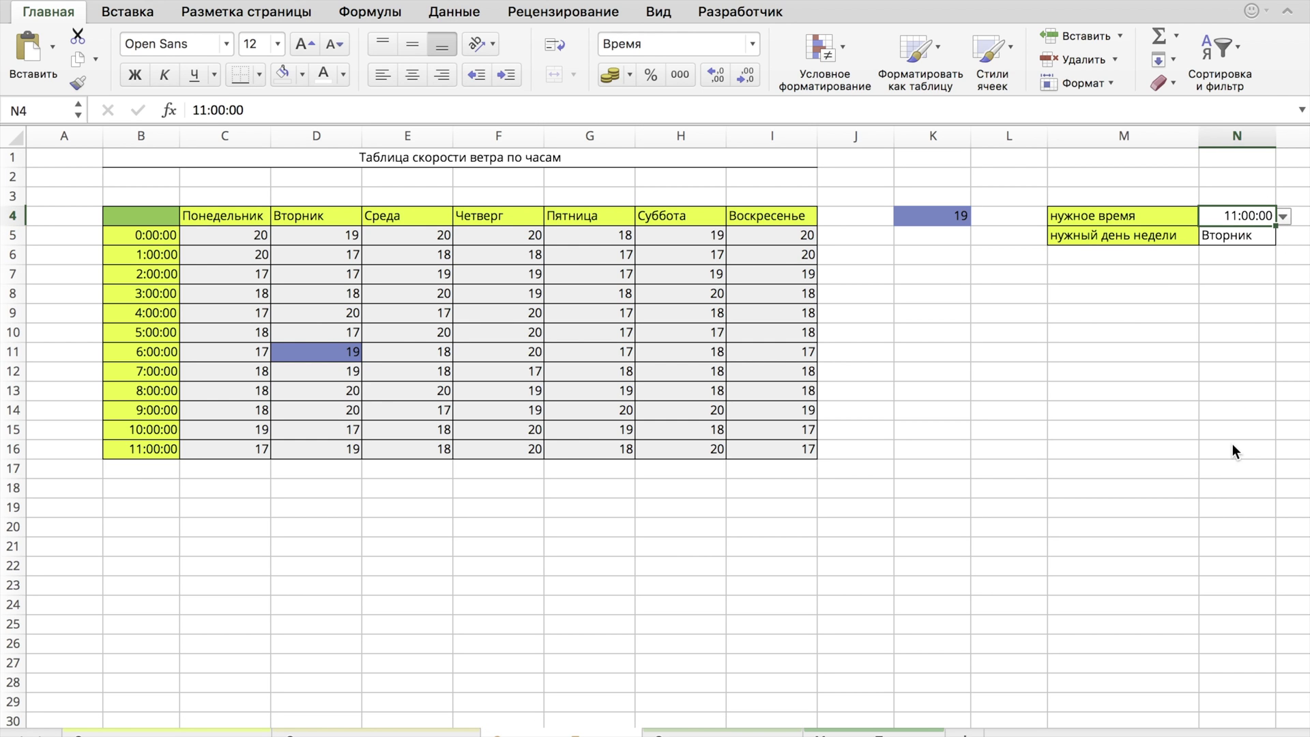
left_click(329, 349)
left_click(911, 220)
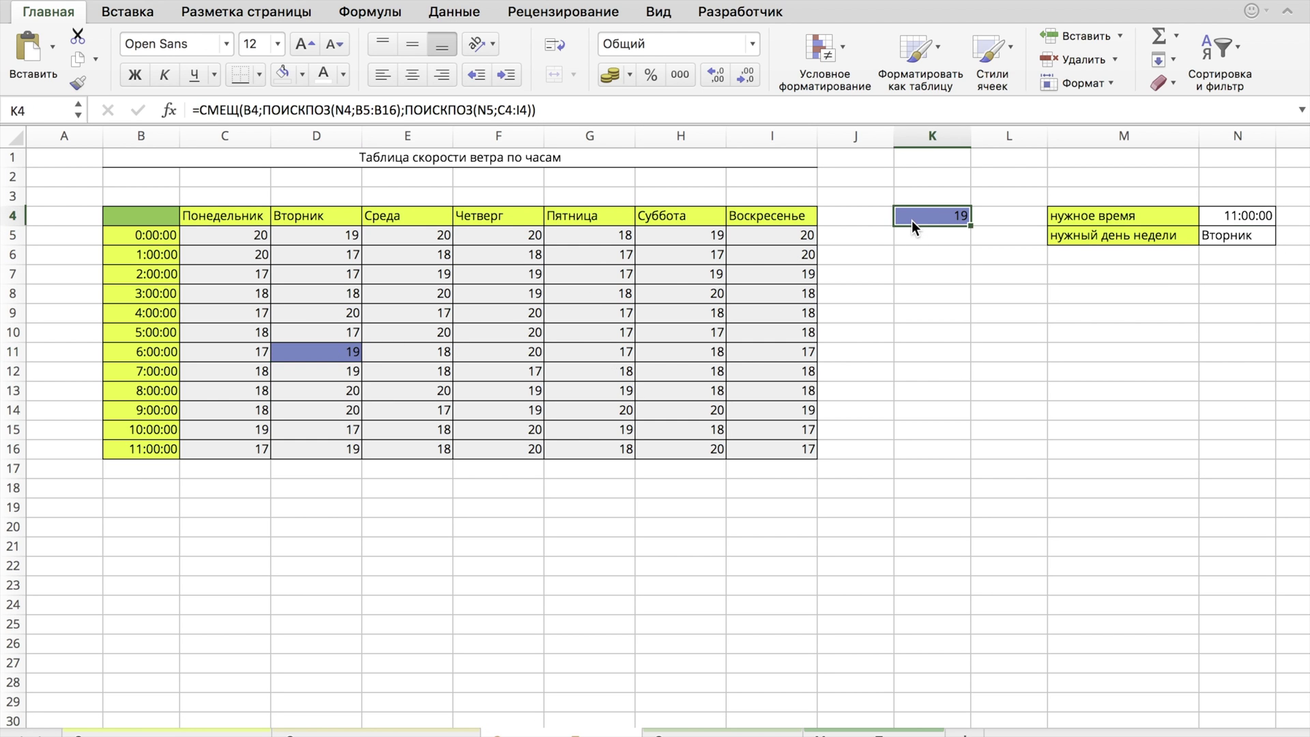
left_click(723, 731)
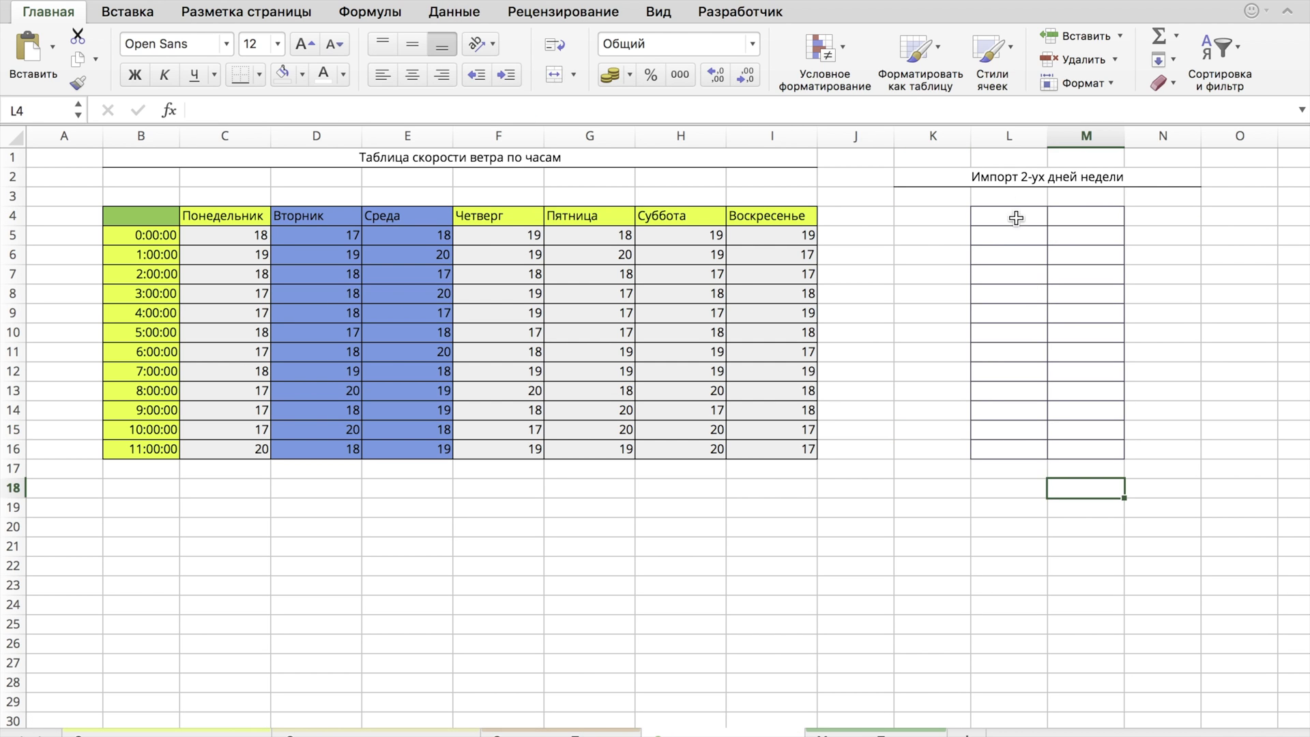
Enter {=СМЕЩ(B4;0;2;13;2)} as an array formula across L4:M16.
left_click_drag(1019, 220, 1079, 437)
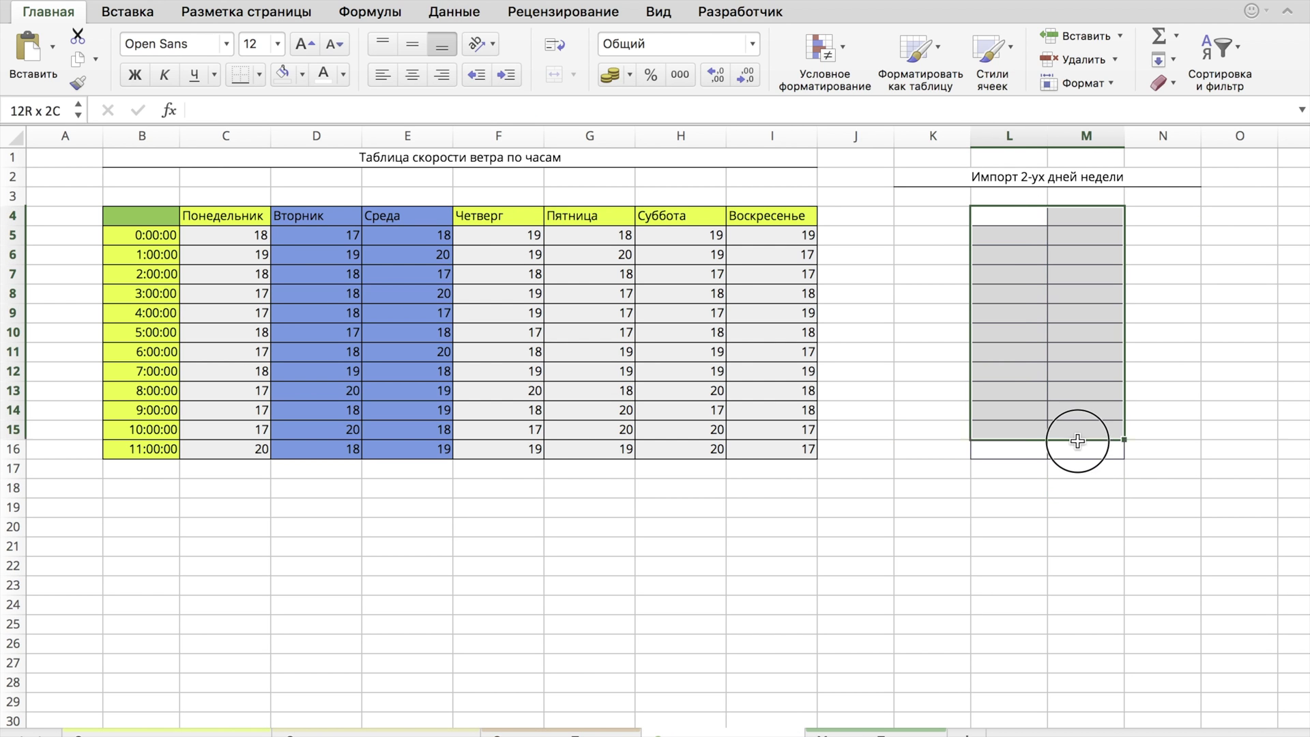
type("=см")
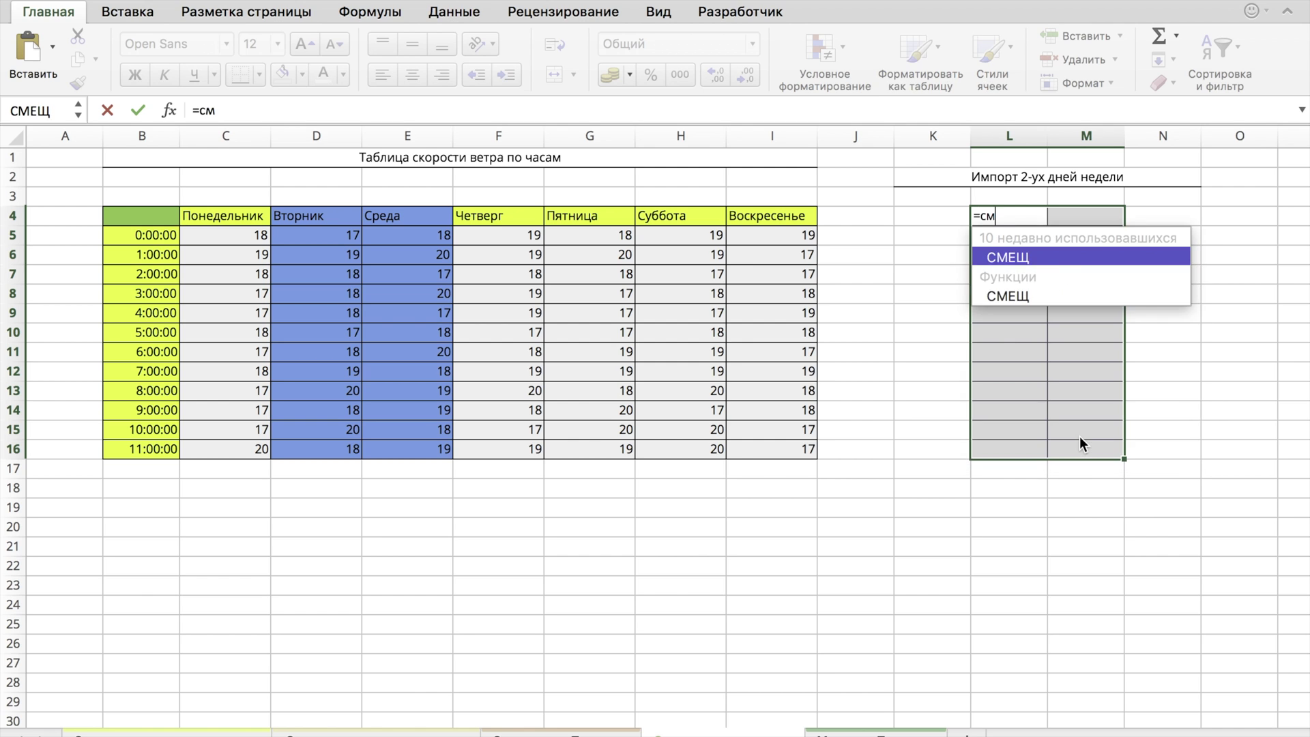
key("Tab")
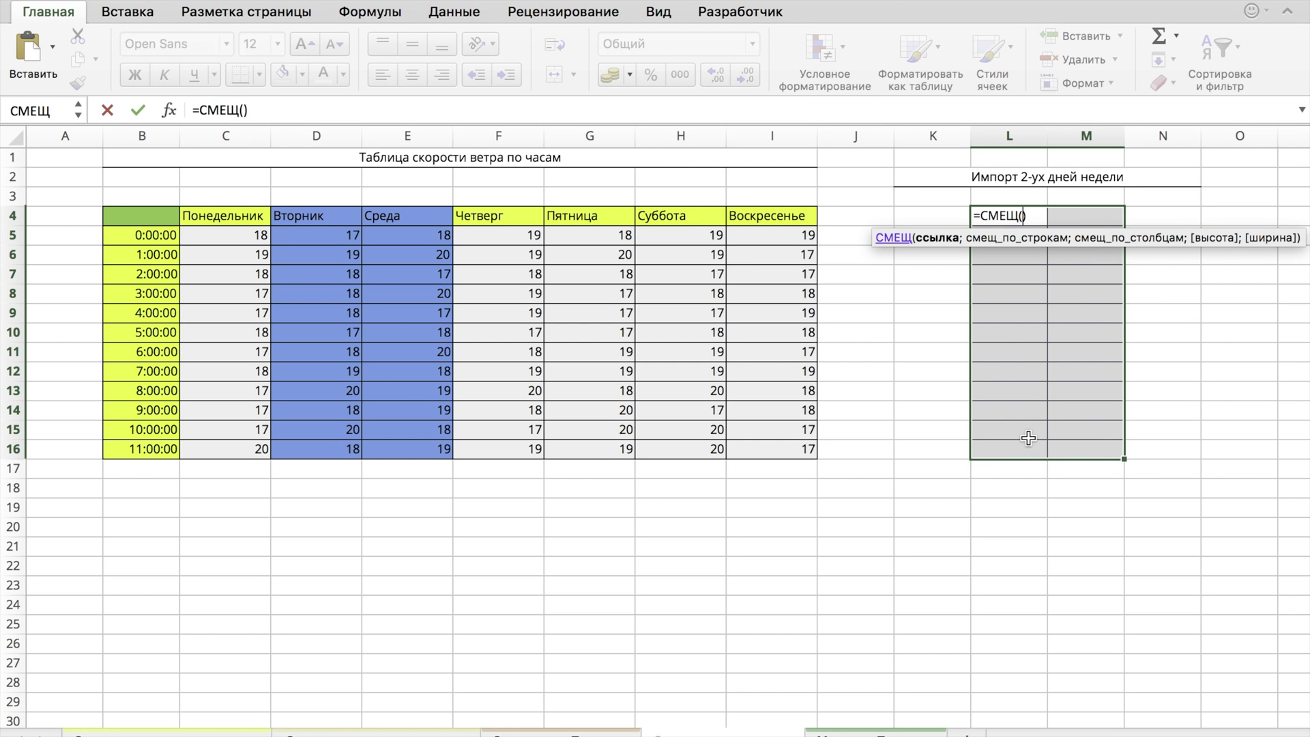
left_click(151, 219)
type(";0;")
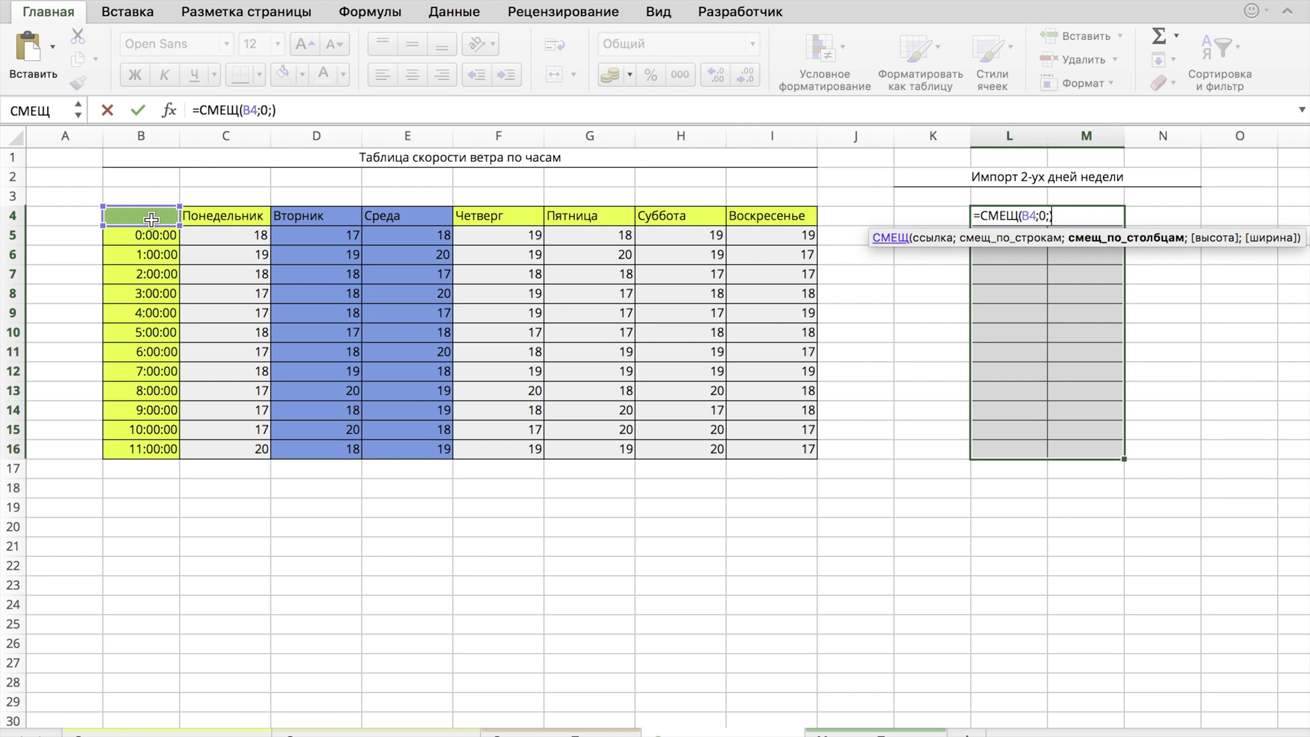
type("2")
type(";1")
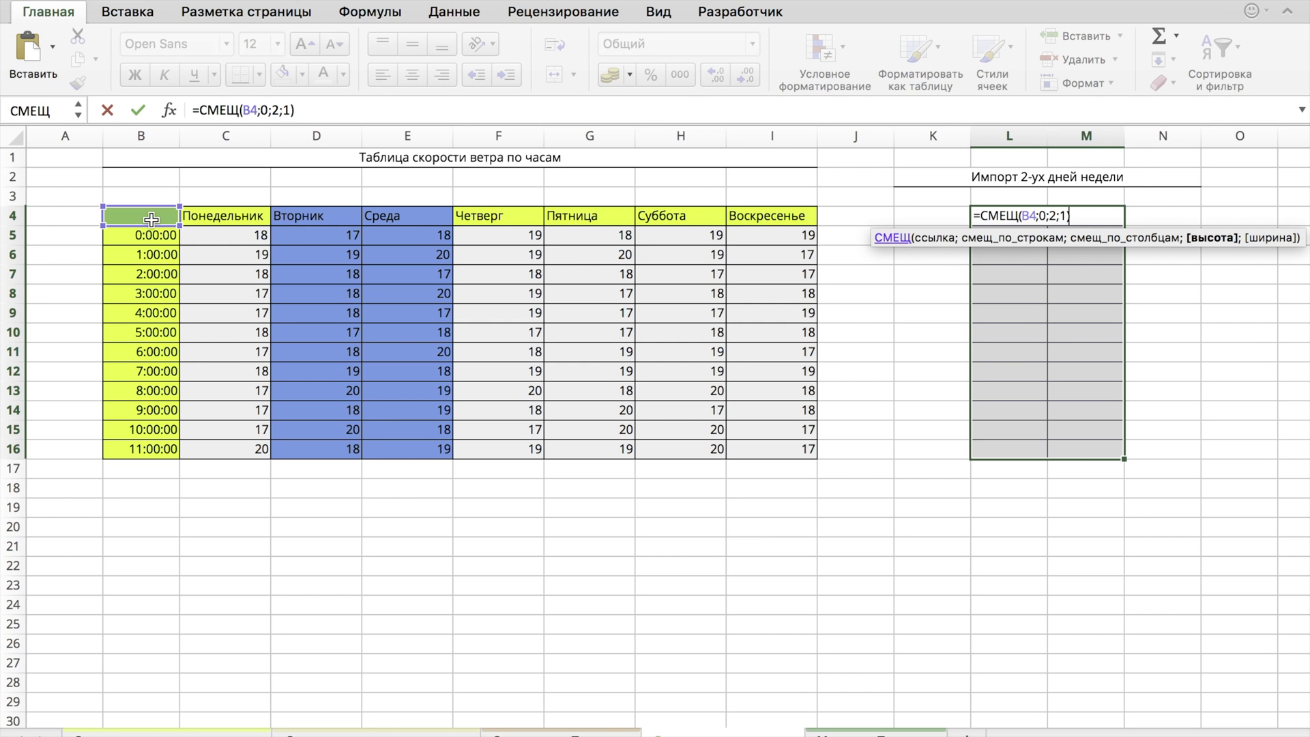
type("3")
type(";")
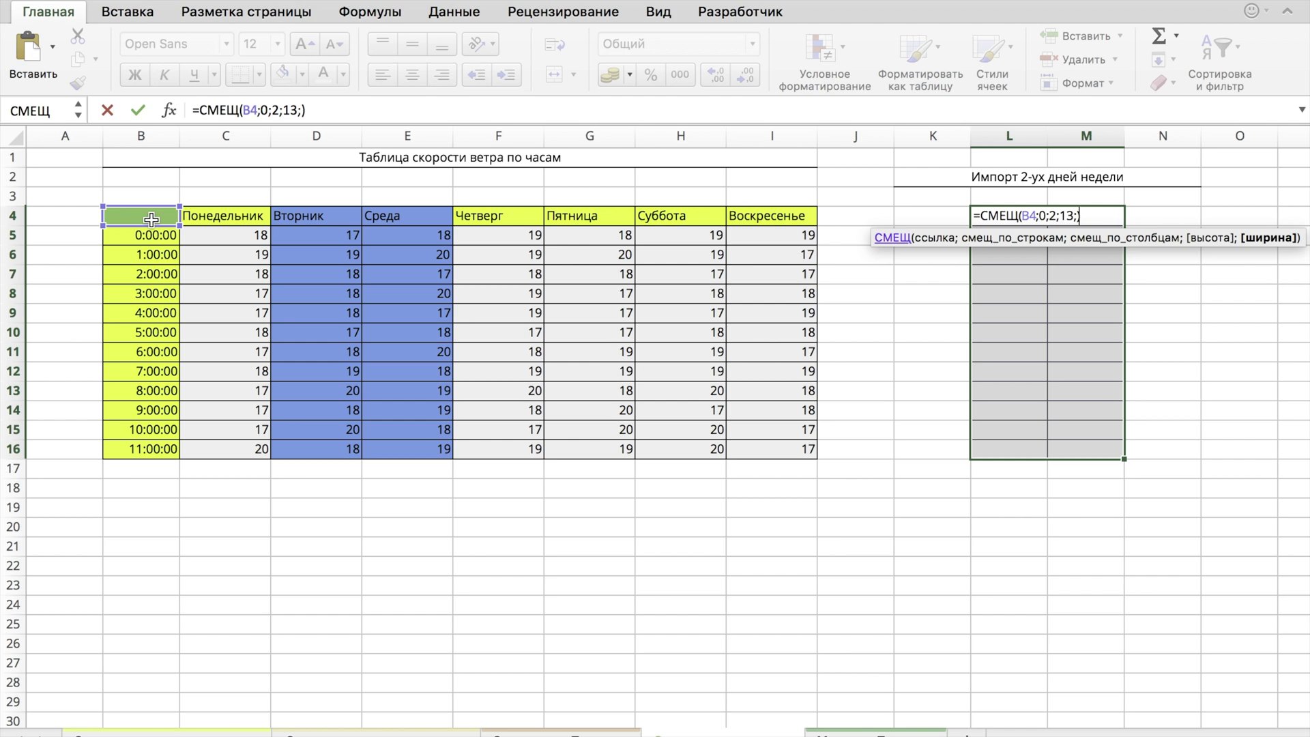
type("2")
key("ctrl+shift+Return")
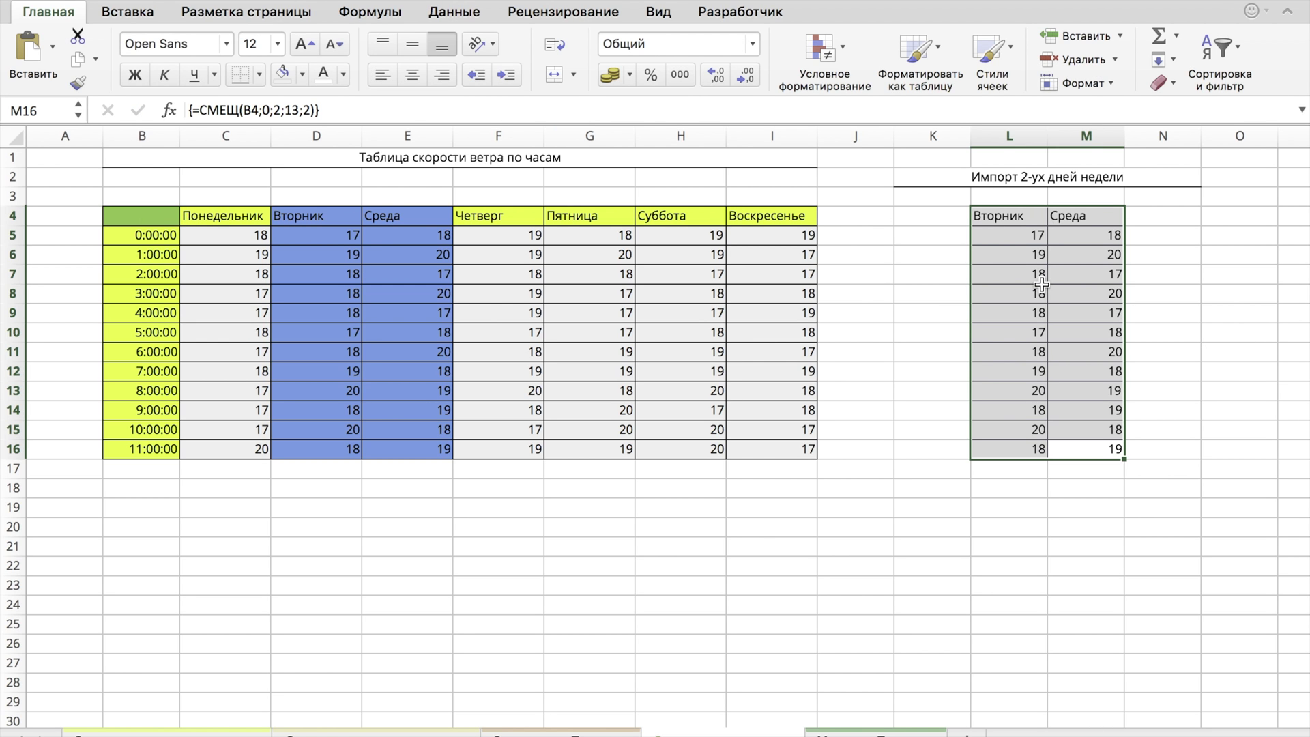
left_click(1026, 237)
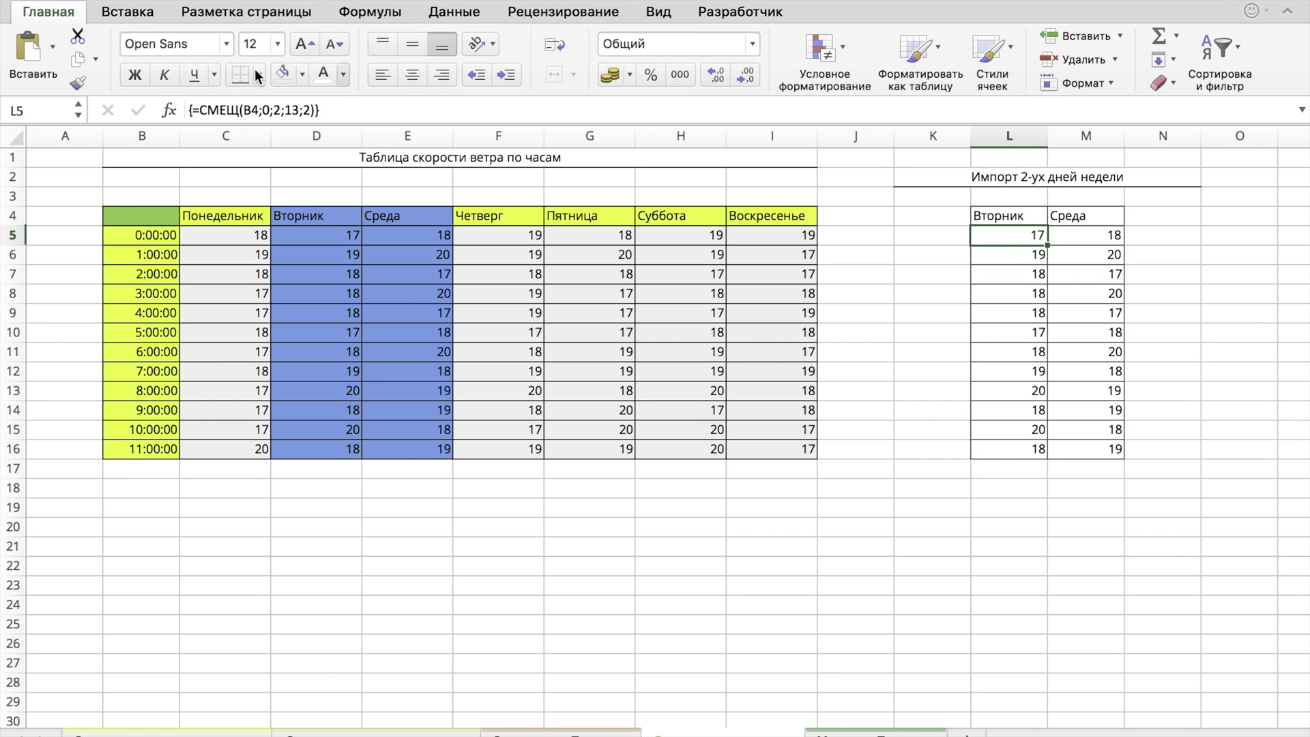